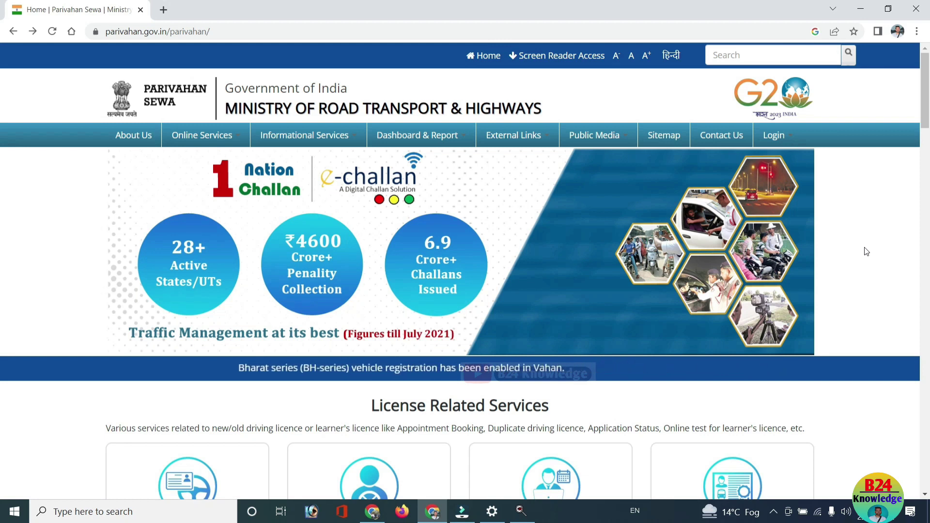
Step: Scroll the Parivahan Sewa home page down to the License Related Services cards
{"action": "scroll", "coordinate": [858, 256], "scroll_direction": "down", "scroll_amount": 1}
{"action": "scroll", "coordinate": [858, 256], "scroll_direction": "down", "scroll_amount": 4}
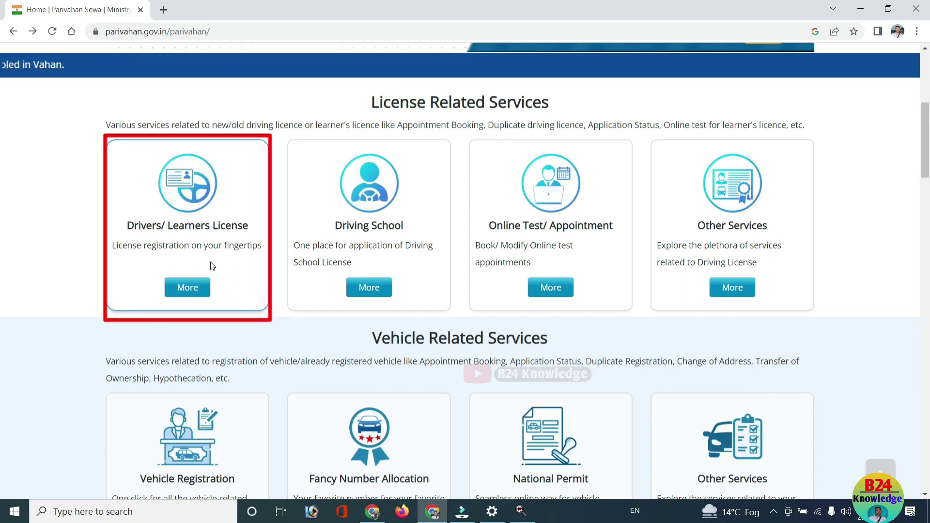
Step: Choose Drivers/Learners License for Uttar Pradesh, skip the notice, and start a new learner licence application
{"action": "left_click", "coordinate": [184, 291]}
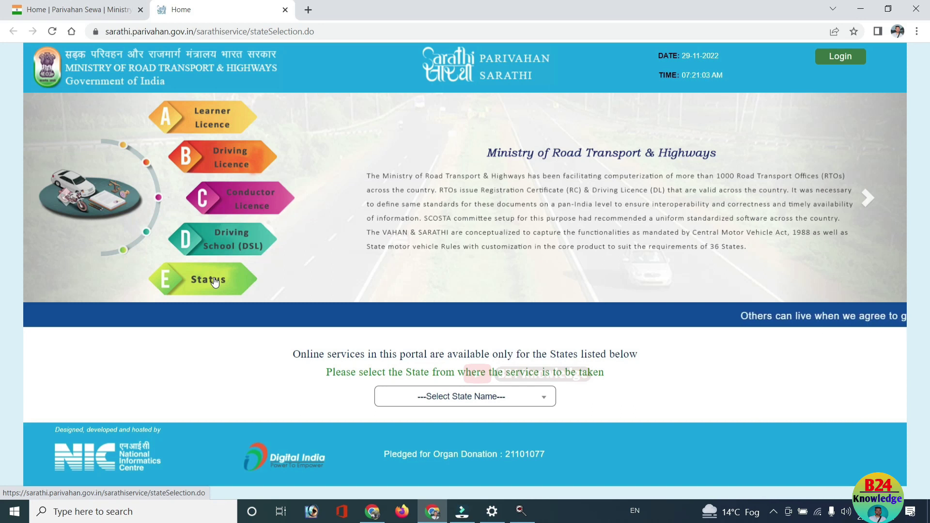
{"action": "left_click", "coordinate": [457, 397]}
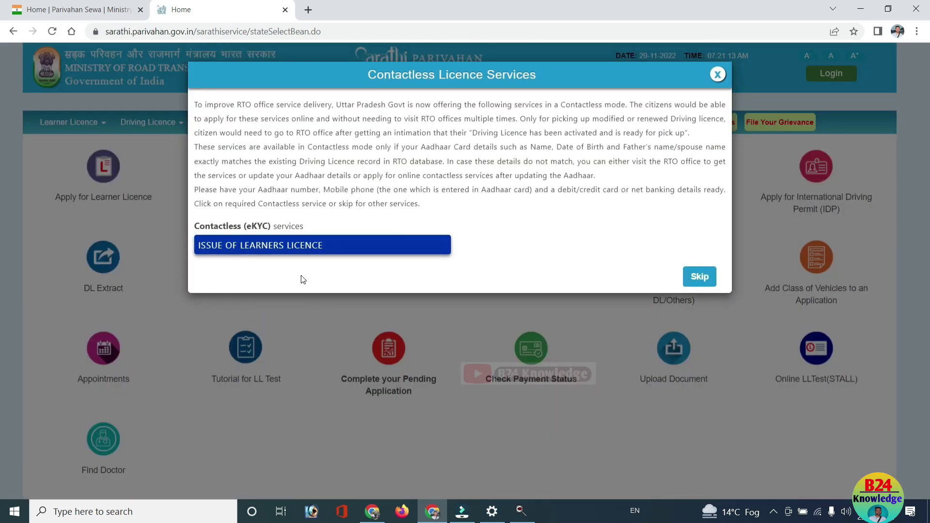
{"action": "left_click", "coordinate": [698, 278]}
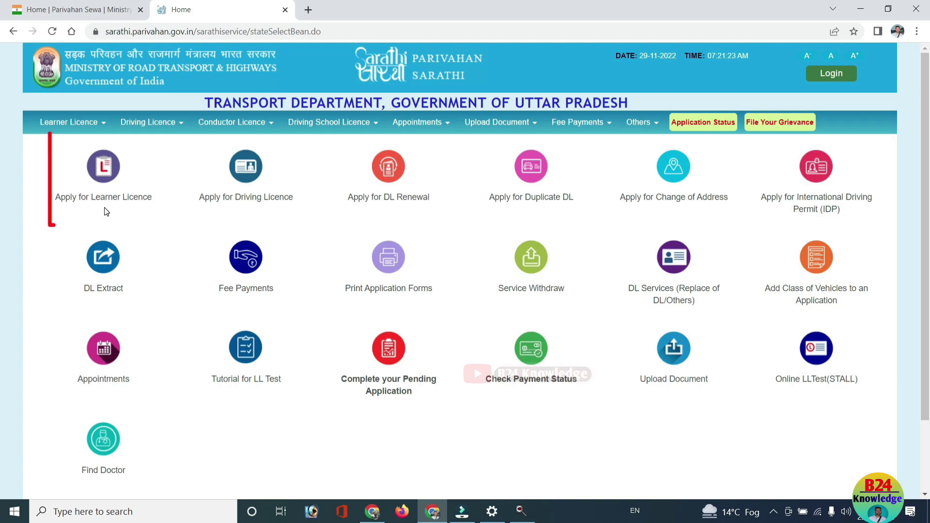
{"action": "left_click", "coordinate": [109, 192]}
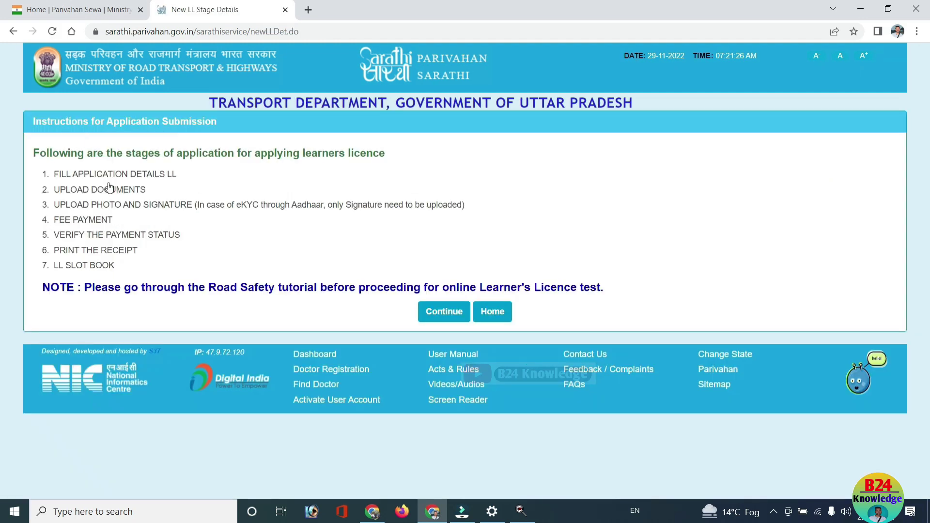
Step: Continue past the New LL stage details to the Authentication With E-KYC page
{"action": "left_click", "coordinate": [433, 311]}
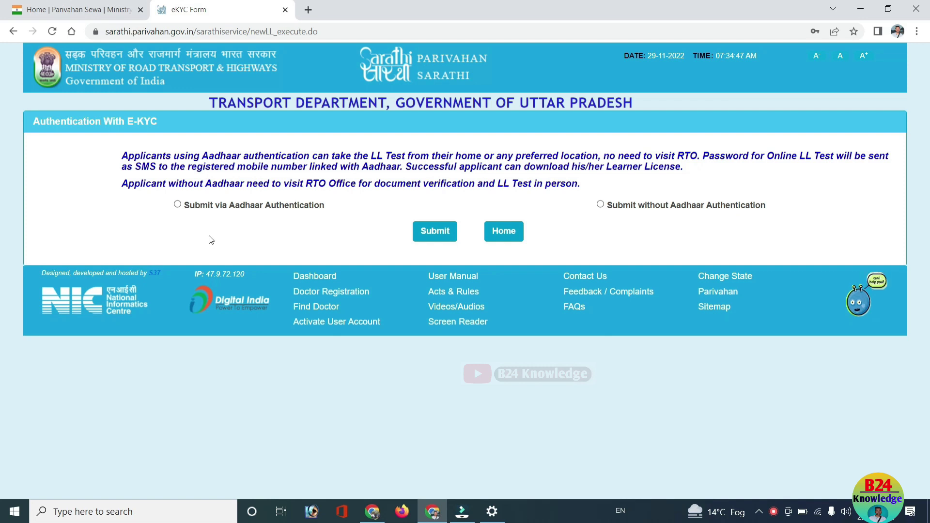
Step: Choose Submit via Aadhaar Authentication and acknowledge the mobile number warning
{"action": "left_click", "coordinate": [177, 204]}
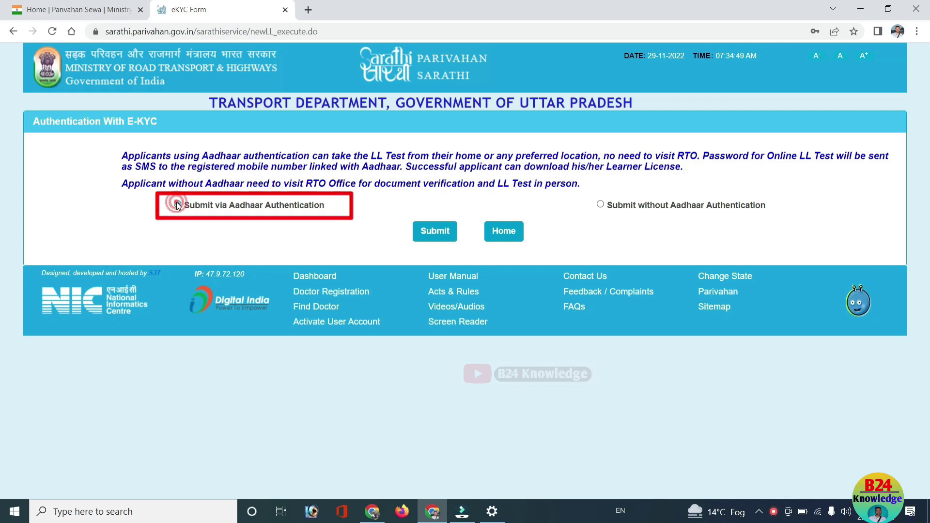
{"action": "left_click", "coordinate": [435, 234]}
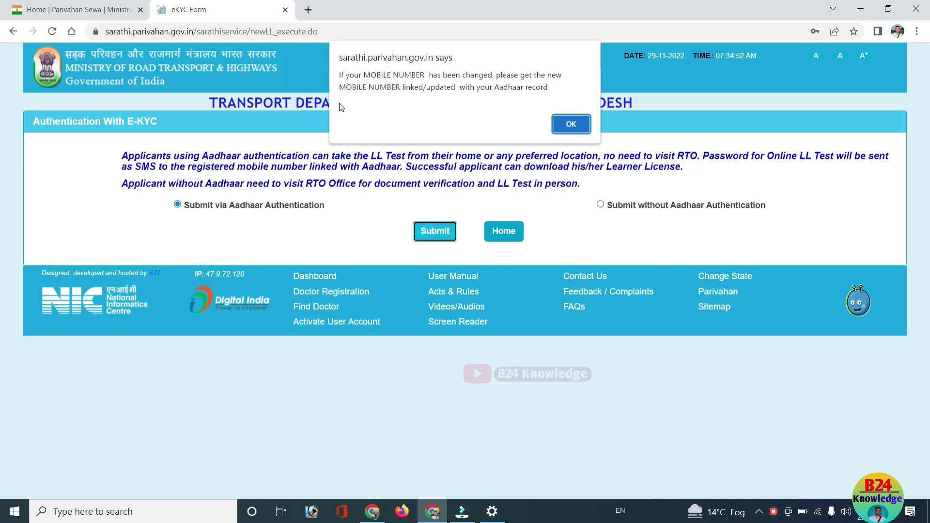
{"action": "left_click", "coordinate": [570, 124]}
{"action": "scroll", "coordinate": [323, 171], "scroll_direction": "down", "scroll_amount": 2}
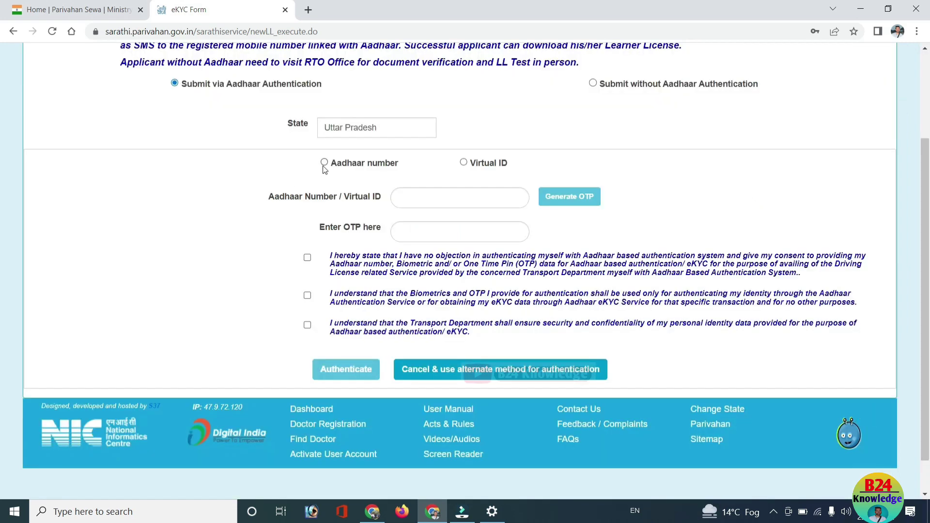
Step: Enter the applicant's Aadhaar number and generate an OTP to the registered mobile
{"action": "left_click", "coordinate": [324, 163]}
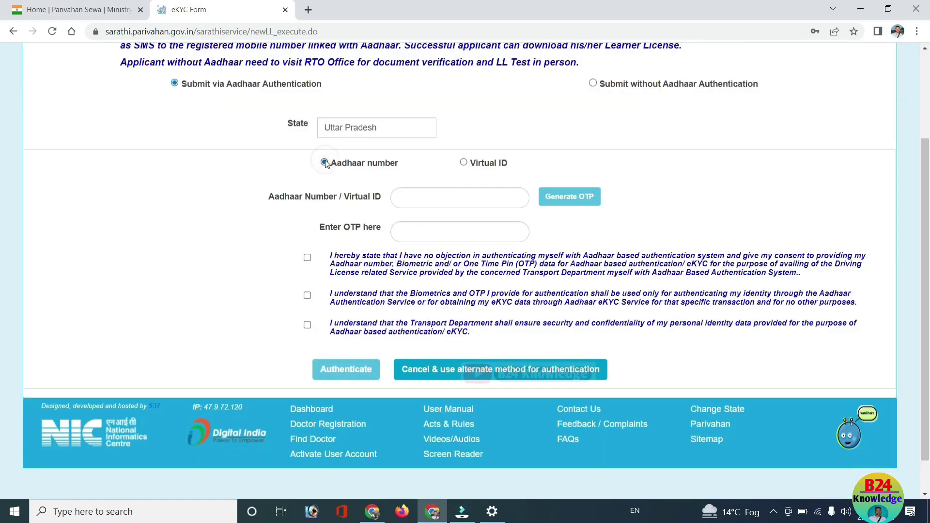
{"action": "left_click", "coordinate": [406, 202]}
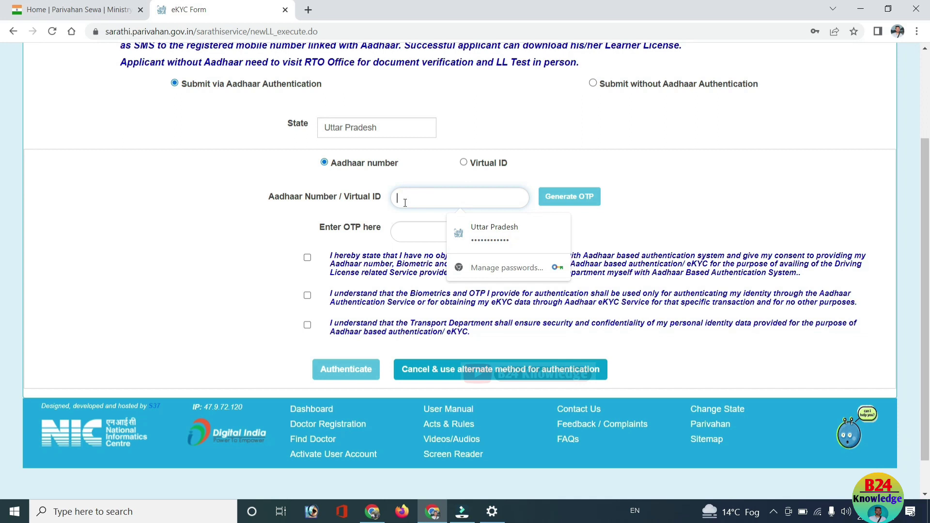
{"action": "key", "text": "Down"}
{"action": "key", "text": "Return"}
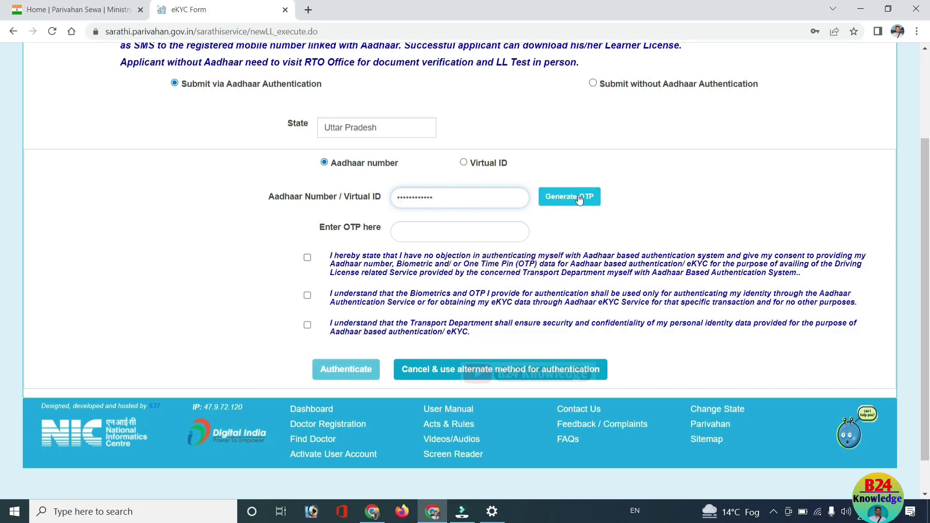
{"action": "left_click", "coordinate": [576, 201]}
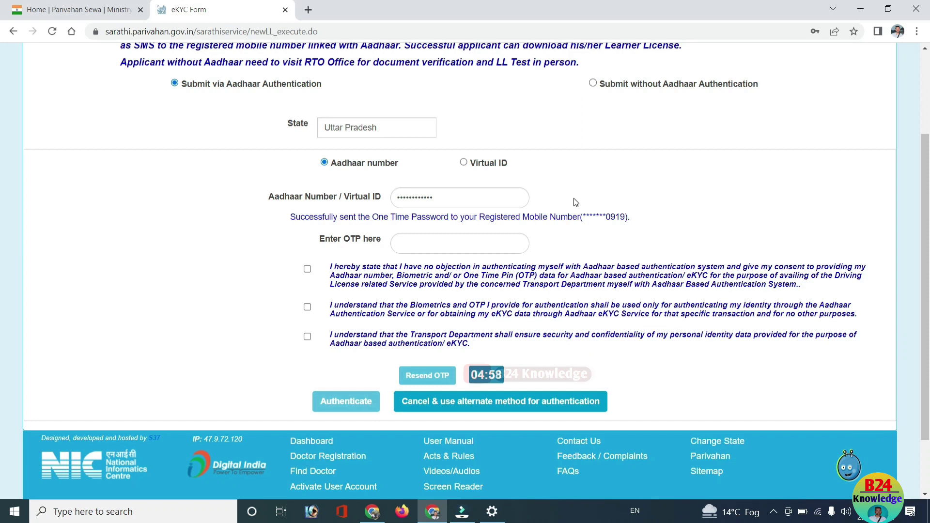
{"action": "left_click", "coordinate": [424, 246]}
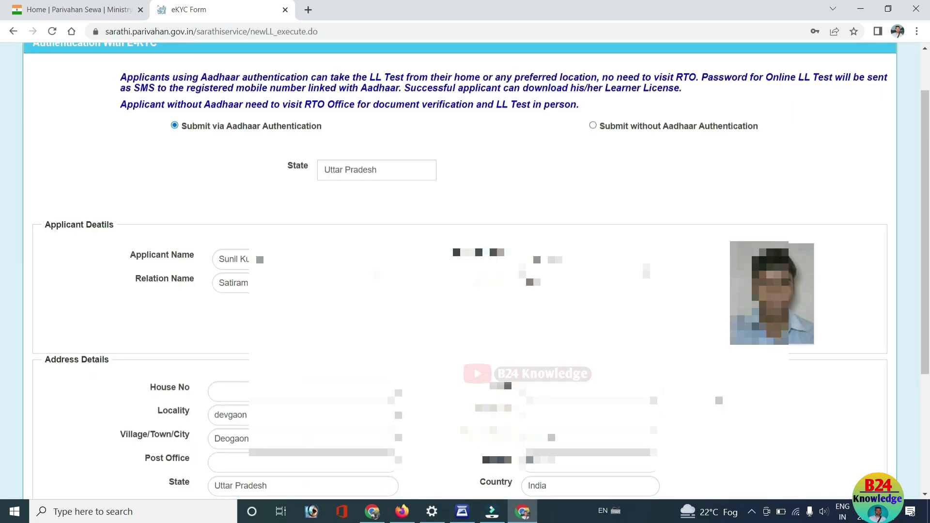
Step: Proceed from the fetched e-KYC details to the learner licence application form
{"action": "scroll", "coordinate": [726, 382], "scroll_direction": "down", "scroll_amount": 3}
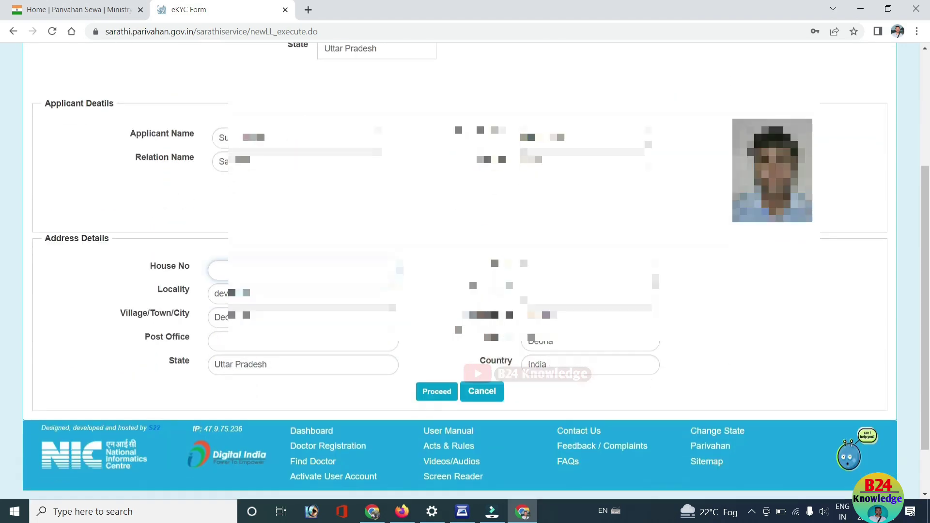
{"action": "left_click", "coordinate": [432, 395]}
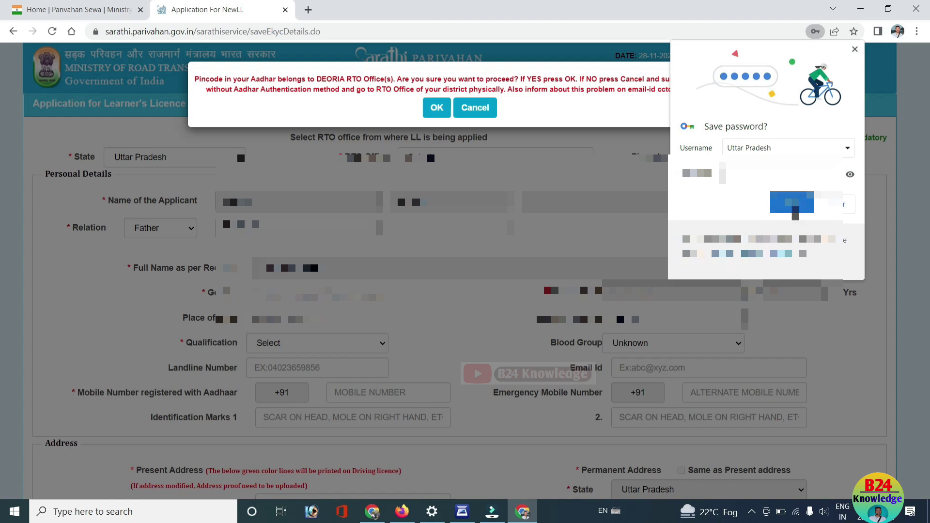
Step: Dismiss the save-password popup, fill in the place of birth, and choose qualification 10+
{"action": "left_click", "coordinate": [792, 203]}
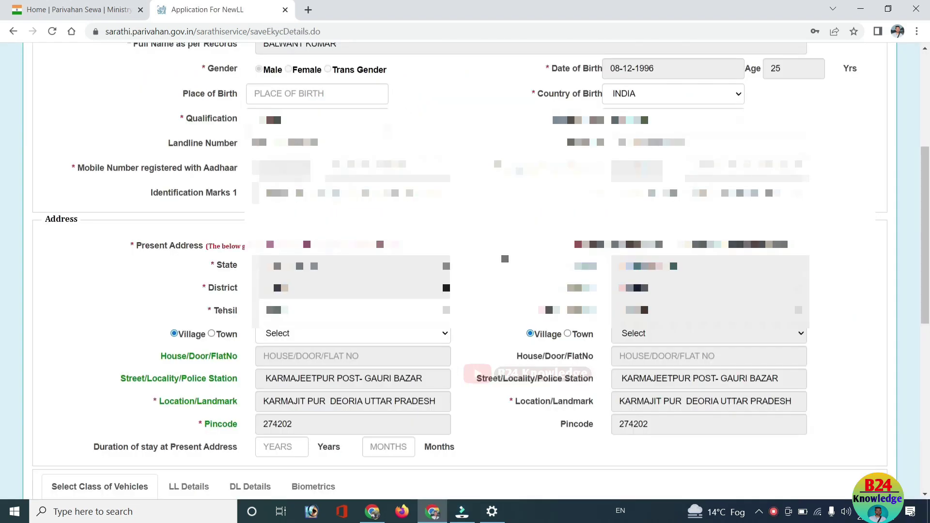
{"action": "scroll", "coordinate": [465, 271], "scroll_direction": "up", "scroll_amount": 4}
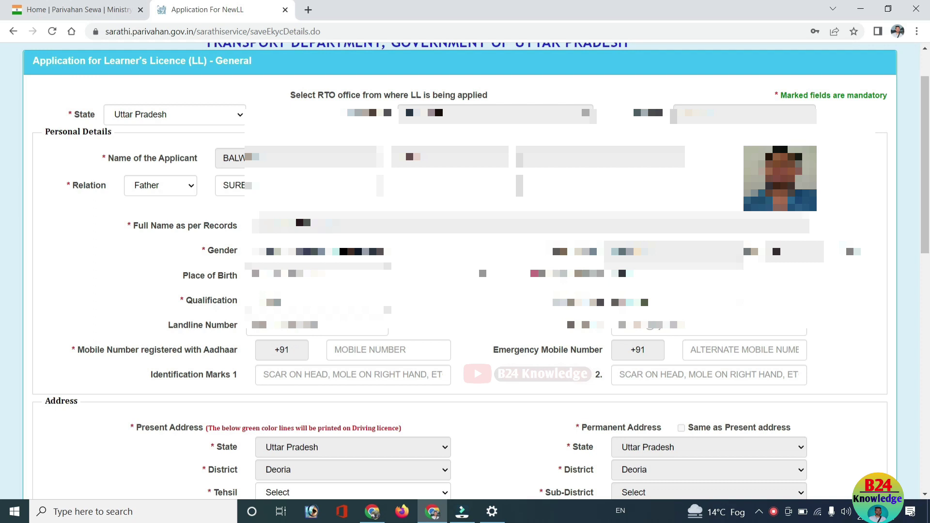
{"action": "scroll", "coordinate": [465, 271], "scroll_direction": "down", "scroll_amount": 1}
{"action": "scroll", "coordinate": [465, 271], "scroll_direction": "down", "scroll_amount": 2}
{"action": "left_click", "coordinate": [249, 97]}
{"action": "type", "text": "KAR"}
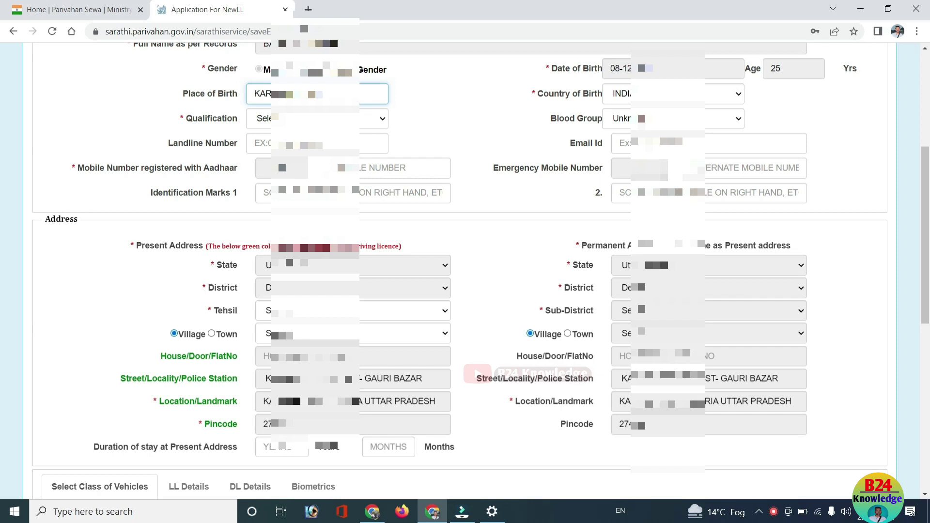
{"action": "key", "text": "Tab"}
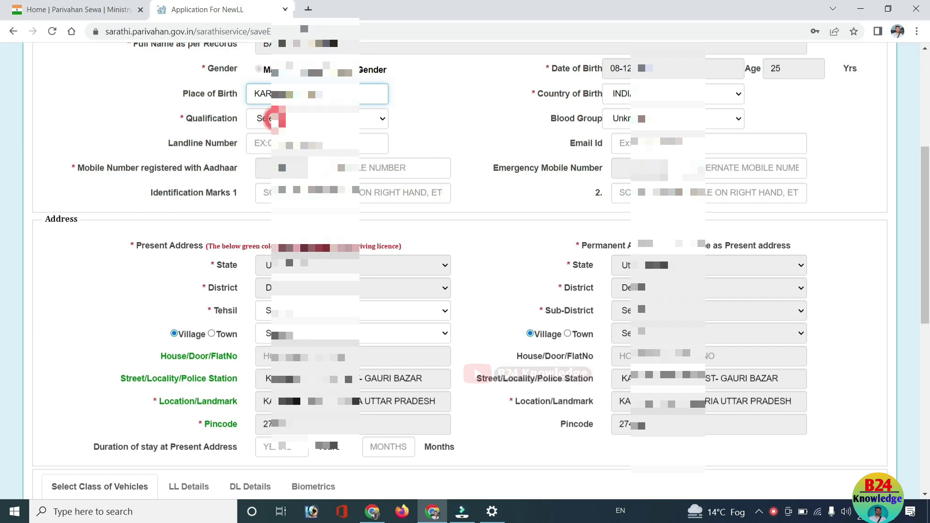
{"action": "key", "text": "alt+Down"}
{"action": "key", "text": "Down"}
{"action": "key", "text": "Down"}
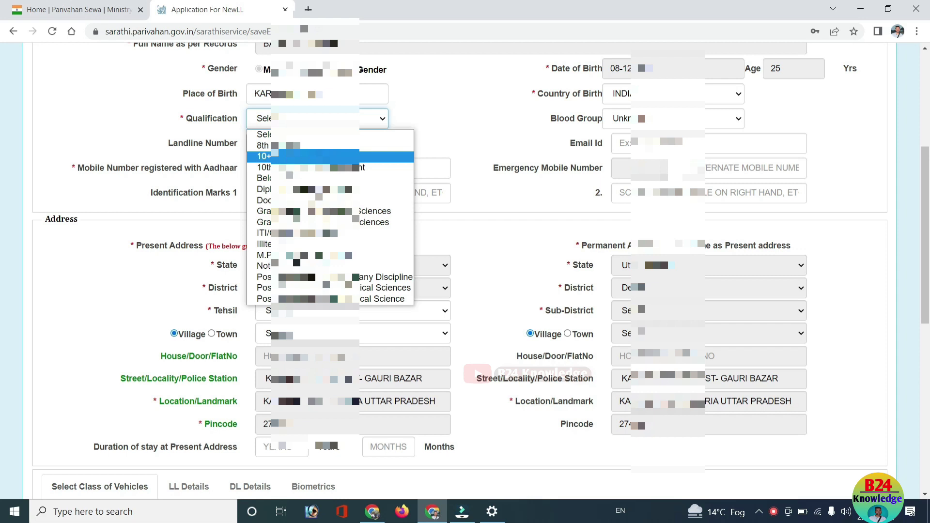
{"action": "key", "text": "Return"}
Step: Paste the registered and emergency mobile numbers and select the correct present-address tehsil
{"action": "left_click", "coordinate": [402, 167]}
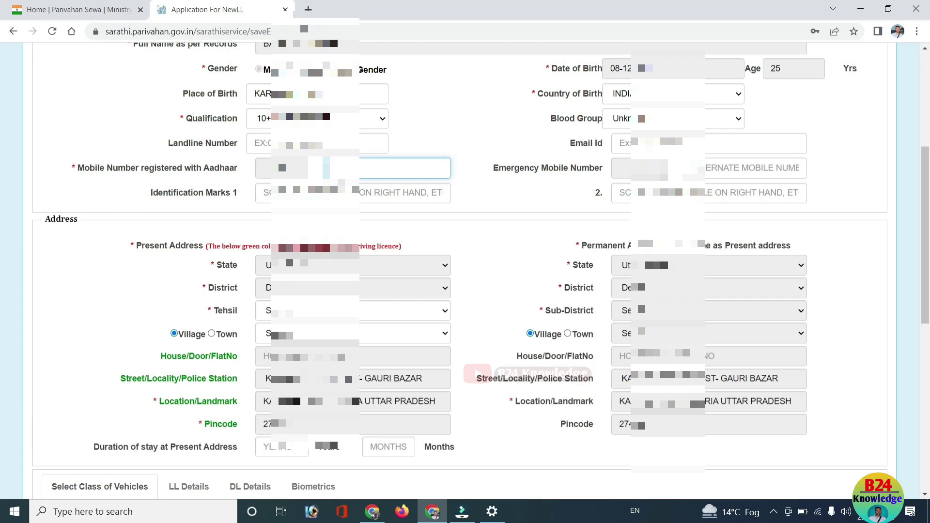
{"action": "key", "text": "ctrl+v"}
{"action": "left_click", "coordinate": [716, 167]}
{"action": "key", "text": "ctrl+v"}
{"action": "left_click", "coordinate": [259, 203]}
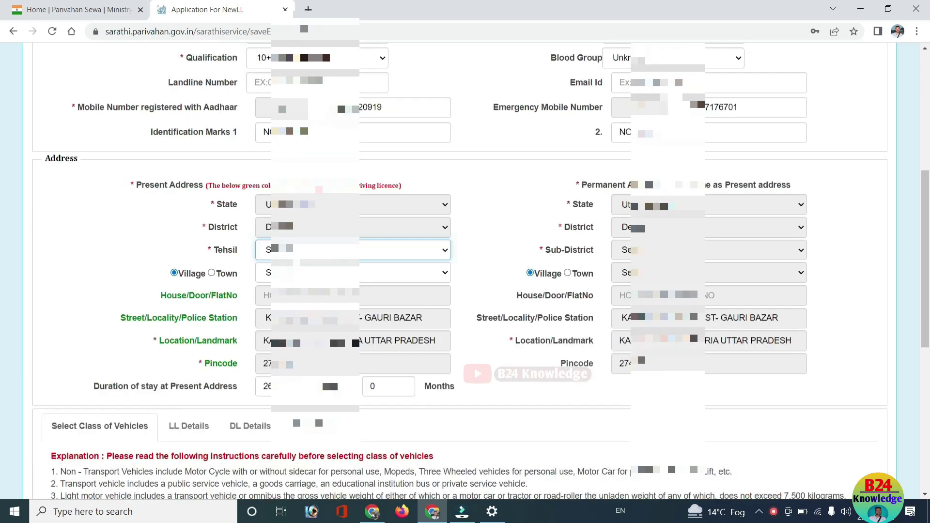
{"action": "key", "text": "alt+Down"}
{"action": "key", "text": "Down"}
{"action": "key", "text": "Return"}
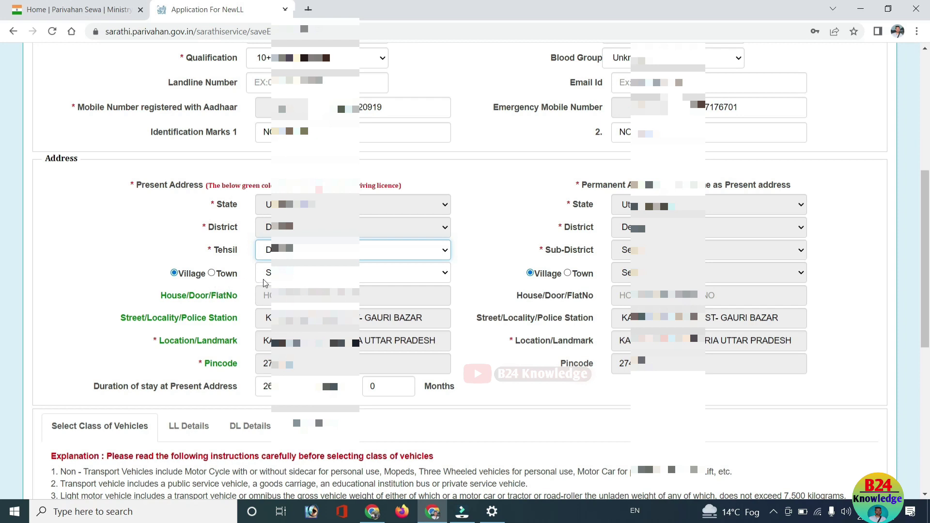
Step: Select the correct village and enter 26 years of stay at the present address
{"action": "left_click", "coordinate": [290, 275]}
{"action": "key", "text": "k"}
{"action": "key", "text": "Return"}
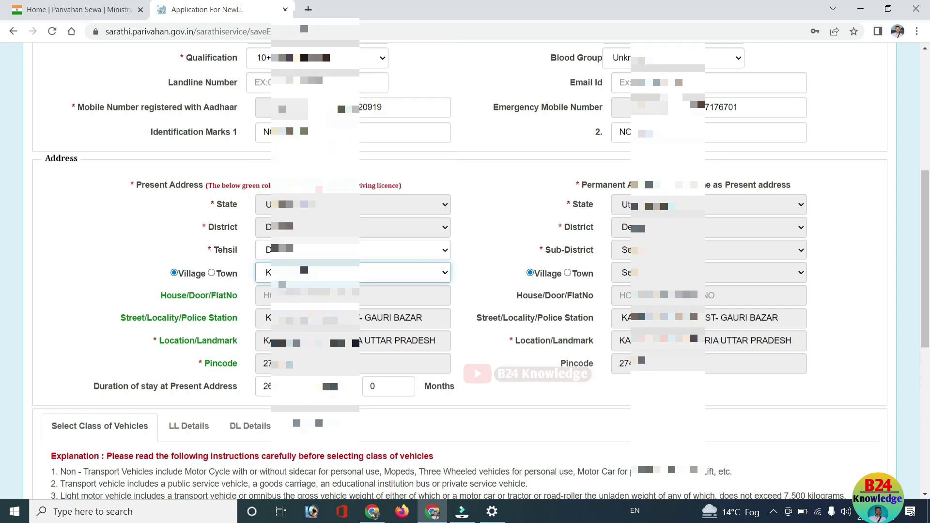
{"action": "scroll", "coordinate": [485, 236], "scroll_direction": "down", "scroll_amount": 1}
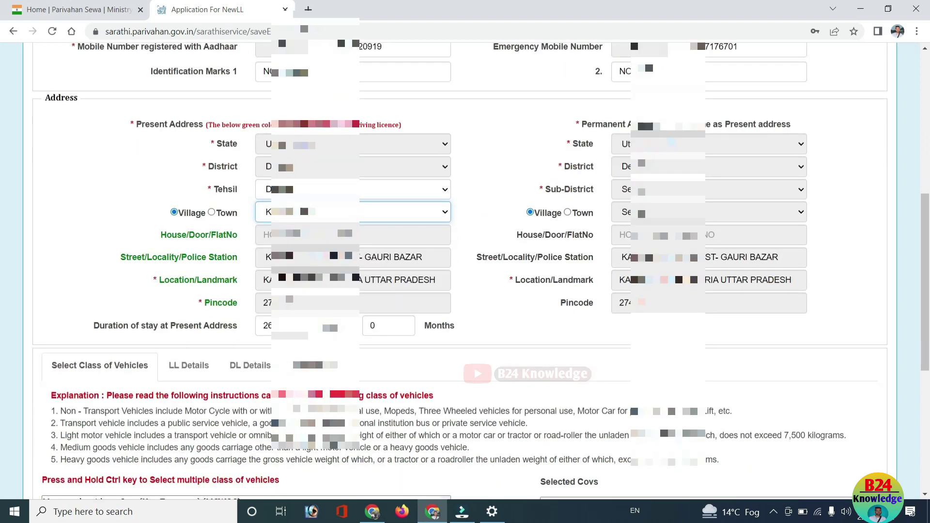
{"action": "key", "text": "Tab"}
{"action": "type", "text": "26"}
{"action": "left_click", "coordinate": [389, 325]}
{"action": "scroll", "coordinate": [210, 259], "scroll_direction": "up", "scroll_amount": 1}
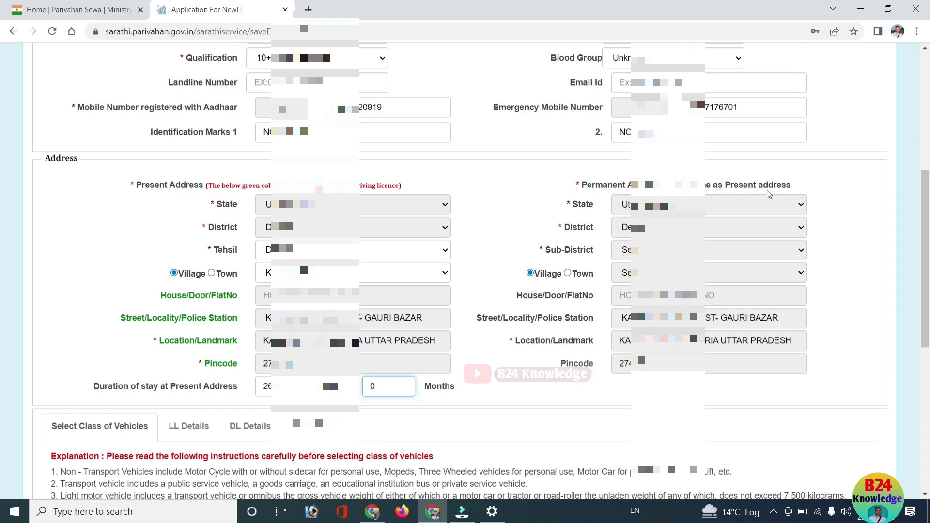
{"action": "scroll", "coordinate": [256, 252], "scroll_direction": "down", "scroll_amount": 7}
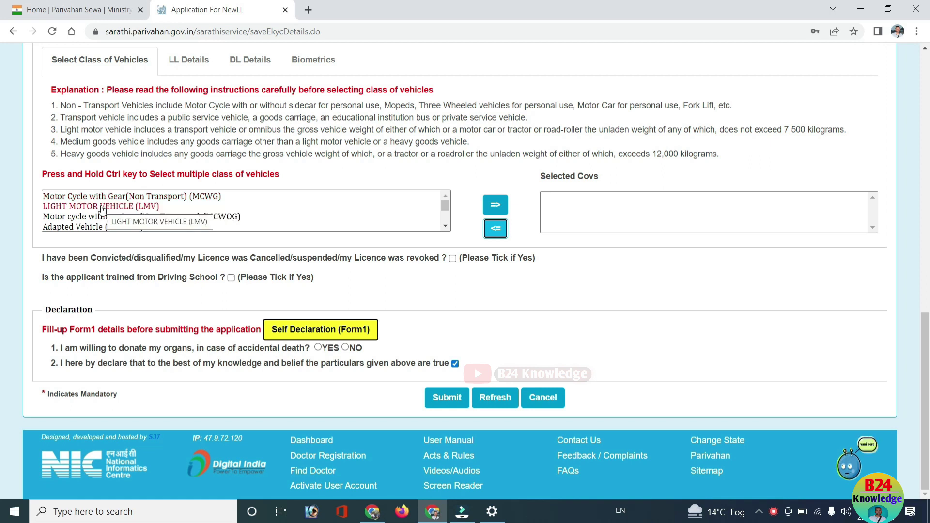
Step: Move MCWG and LMV into the Selected Covs vehicle classes list
{"action": "left_click", "coordinate": [156, 197]}
{"action": "left_click", "coordinate": [492, 205]}
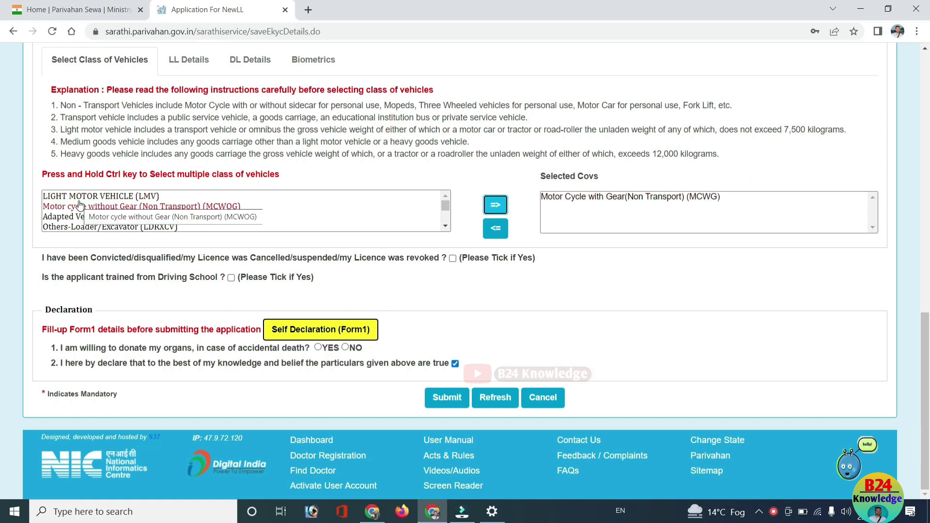
{"action": "left_click", "coordinate": [86, 197]}
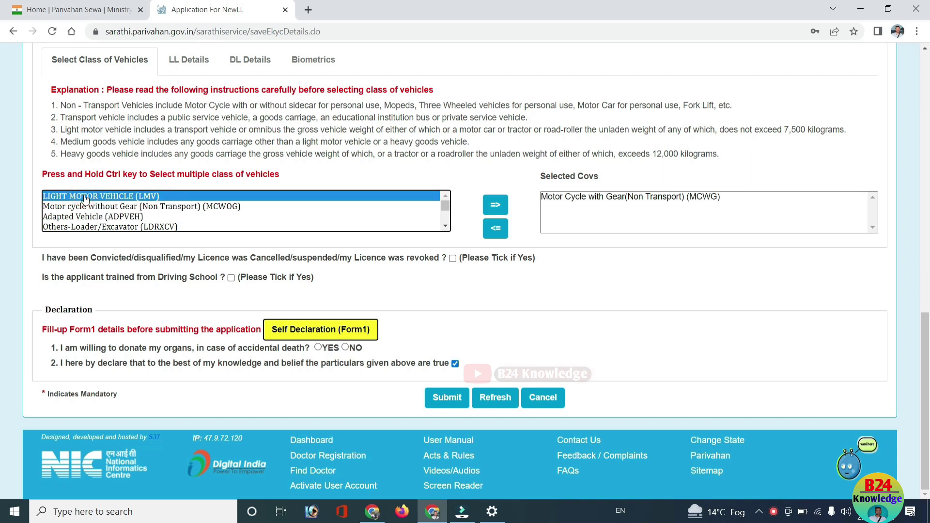
{"action": "left_click", "coordinate": [495, 207]}
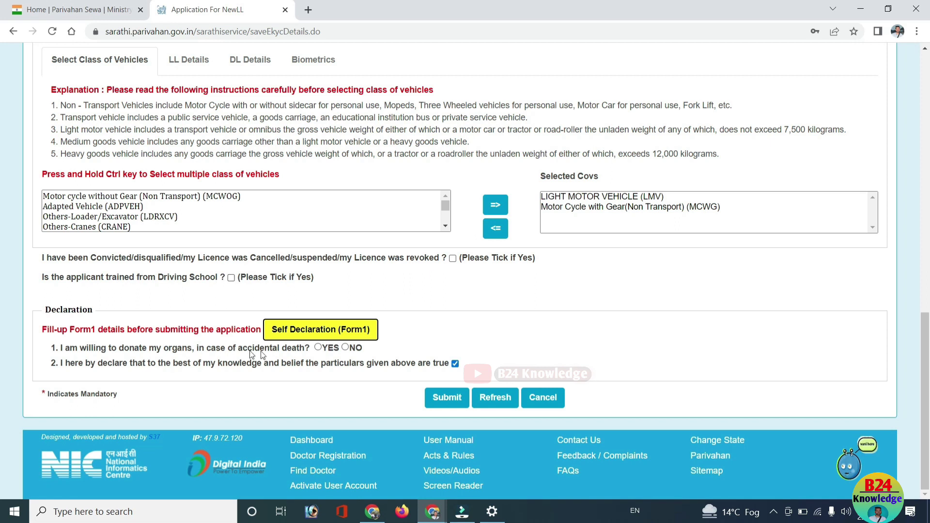
Step: Open the Form1 self-declaration and answer the physical fitness questions, No except (b)
{"action": "left_click", "coordinate": [325, 333]}
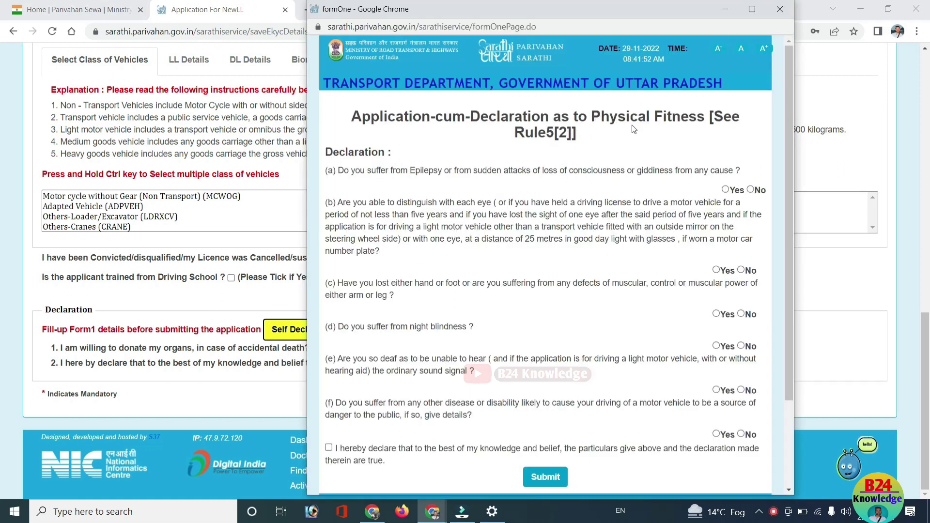
{"action": "scroll", "coordinate": [719, 179], "scroll_direction": "down", "scroll_amount": 1}
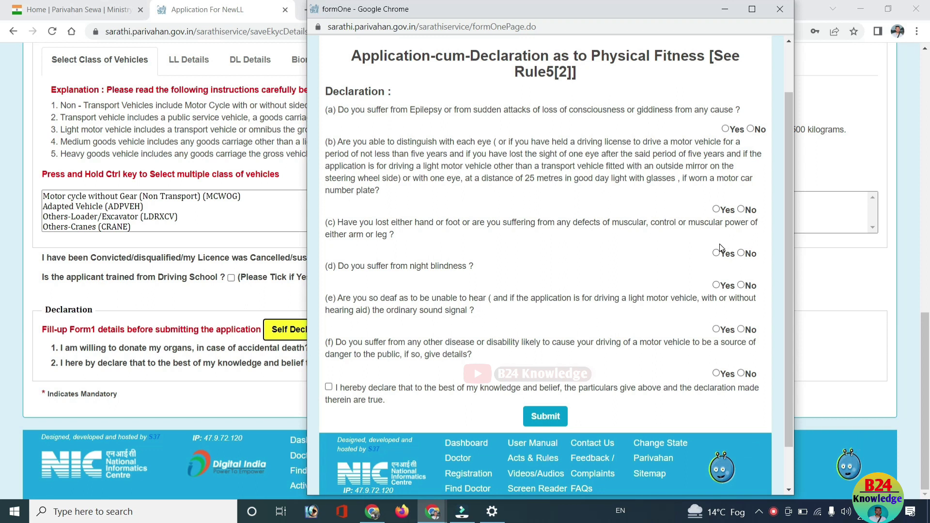
{"action": "left_click_drag", "start_coordinate": [337, 109], "coordinate": [387, 400]}
{"action": "left_click", "coordinate": [715, 209]}
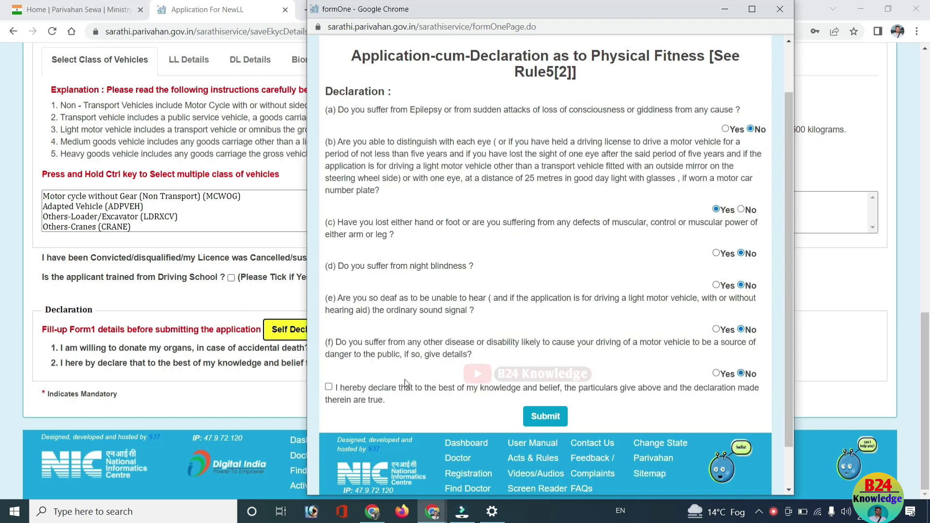
Step: Tick the Form1 truth declaration, submit and confirm it, then return to the application
{"action": "left_click", "coordinate": [329, 388]}
{"action": "left_click", "coordinate": [543, 417]}
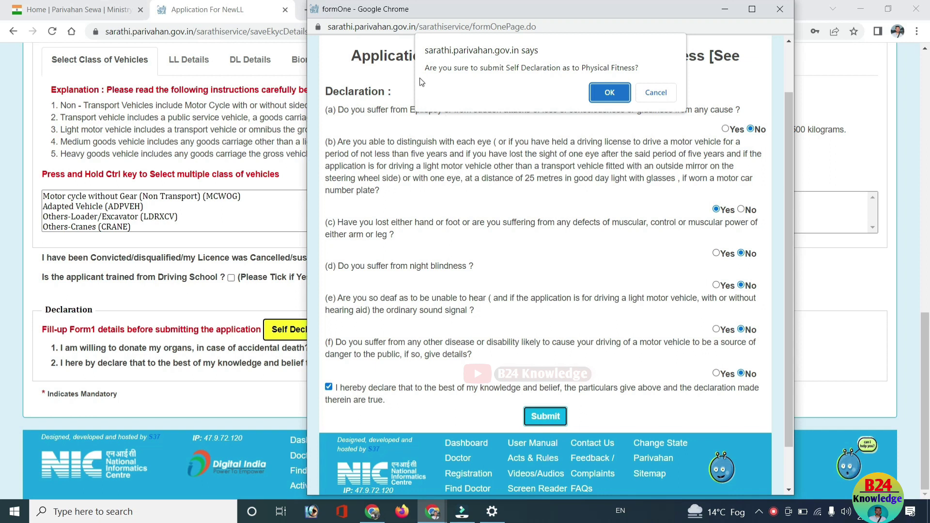
{"action": "left_click", "coordinate": [611, 92]}
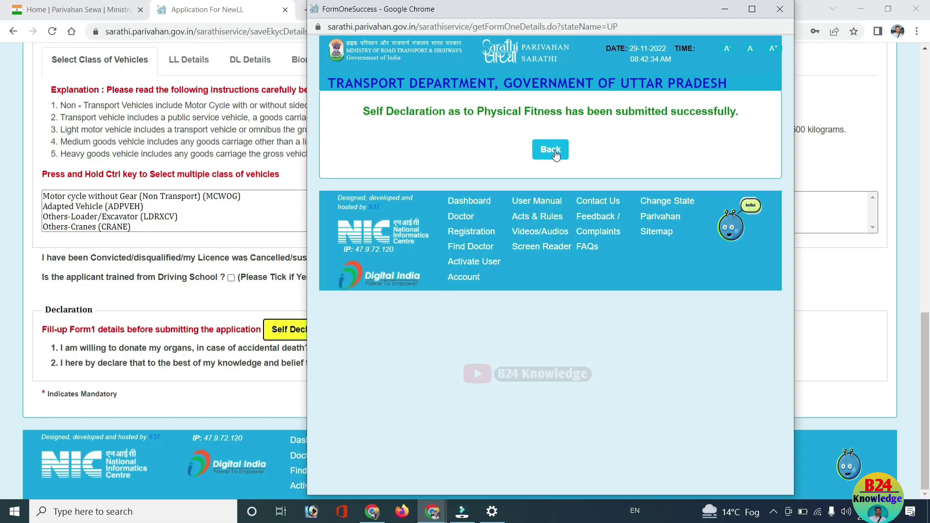
{"action": "left_click", "coordinate": [554, 153]}
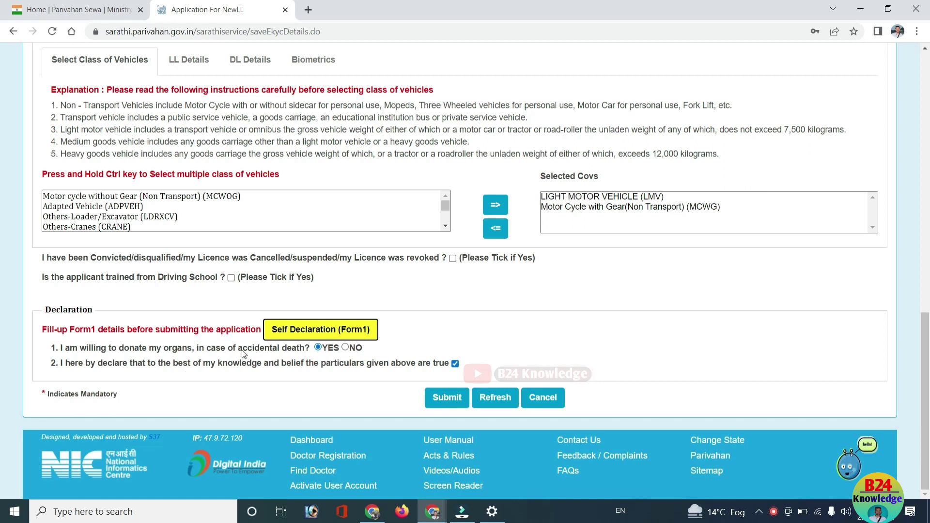
Step: Answer NO to organ donation, submit, and accept all confirmations and the Congratulations alert
{"action": "left_click", "coordinate": [345, 348]}
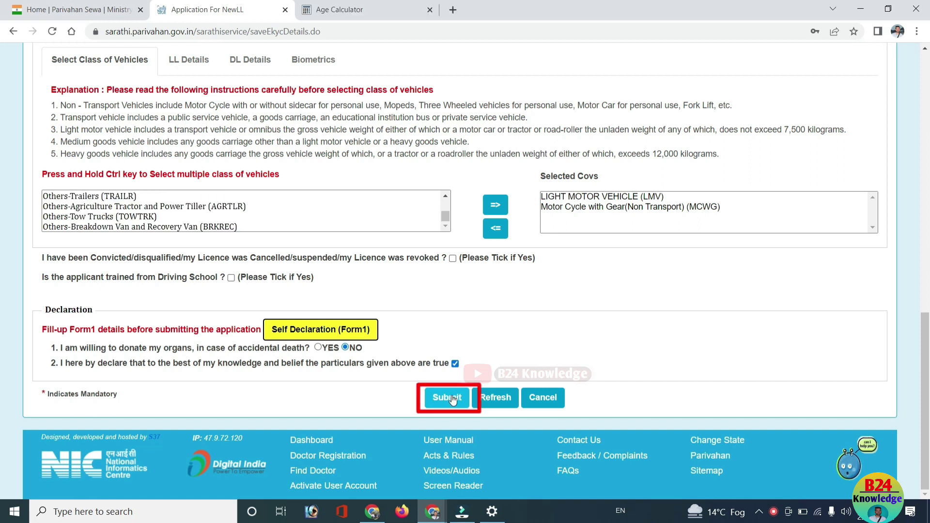
{"action": "left_click", "coordinate": [449, 398]}
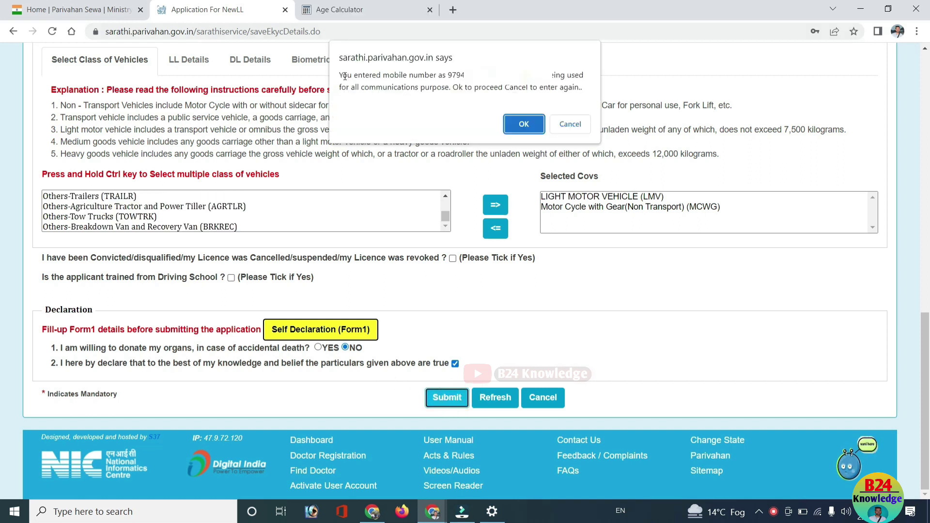
{"action": "left_click", "coordinate": [523, 125]}
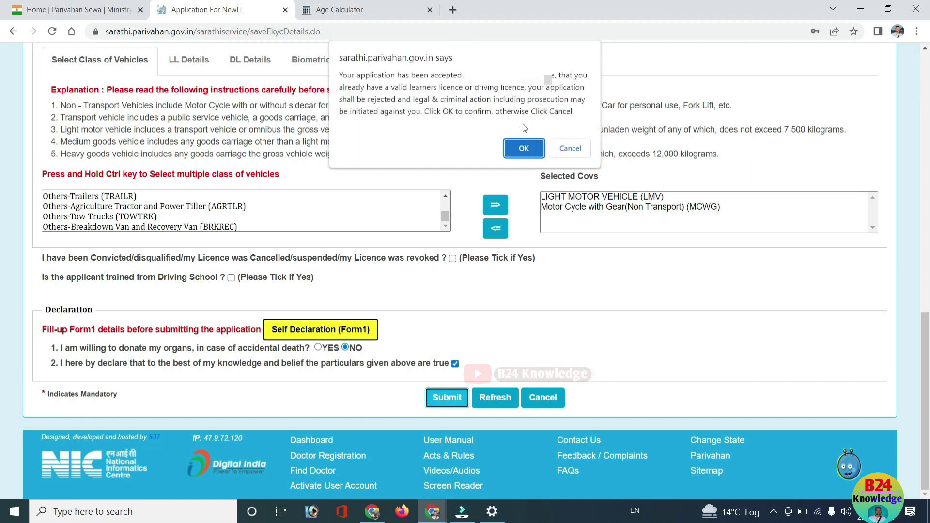
{"action": "left_click", "coordinate": [523, 150]}
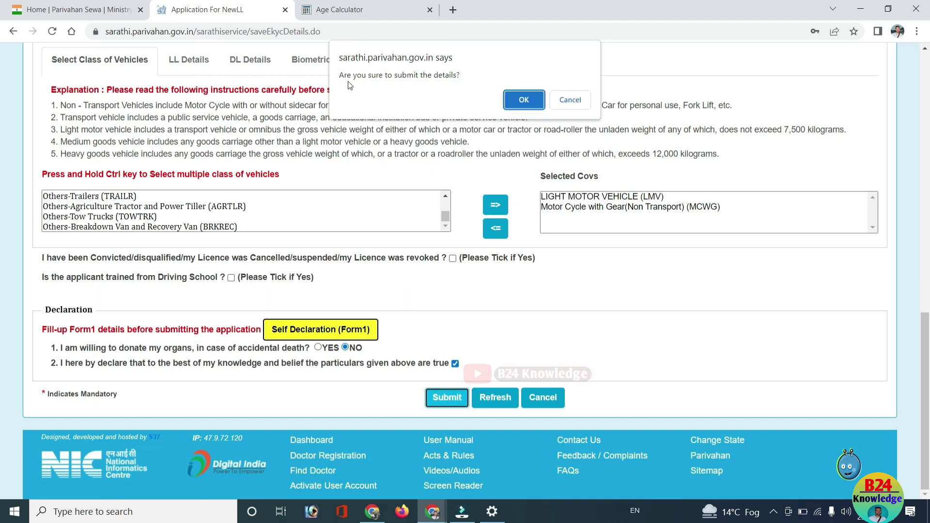
{"action": "left_click", "coordinate": [527, 99]}
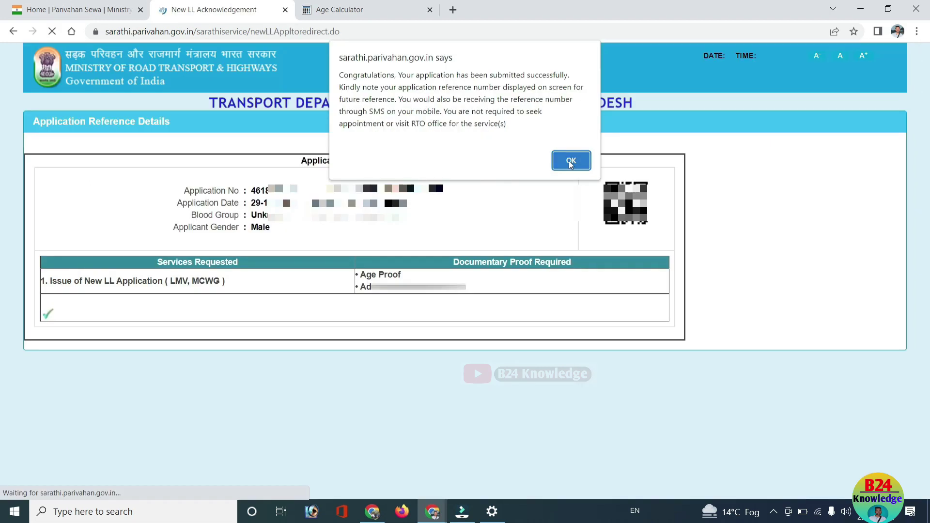
{"action": "left_click", "coordinate": [571, 162]}
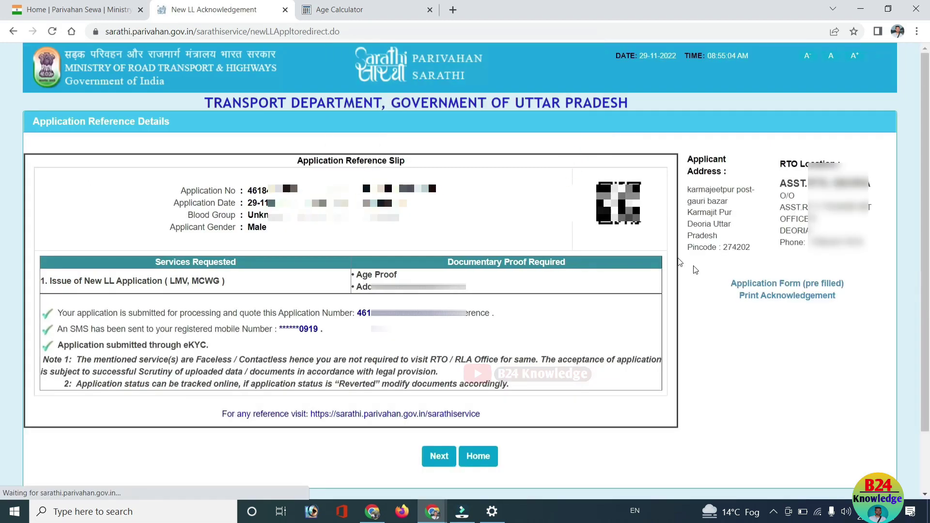
Step: Save the pre-filled application form as a PDF
{"action": "left_click_drag", "start_coordinate": [249, 190], "coordinate": [298, 197]}
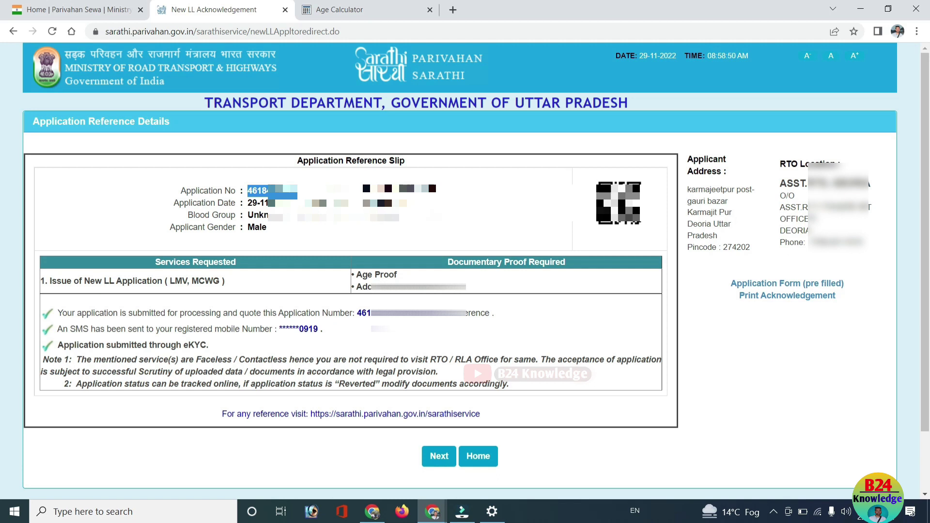
{"action": "left_click", "coordinate": [429, 208]}
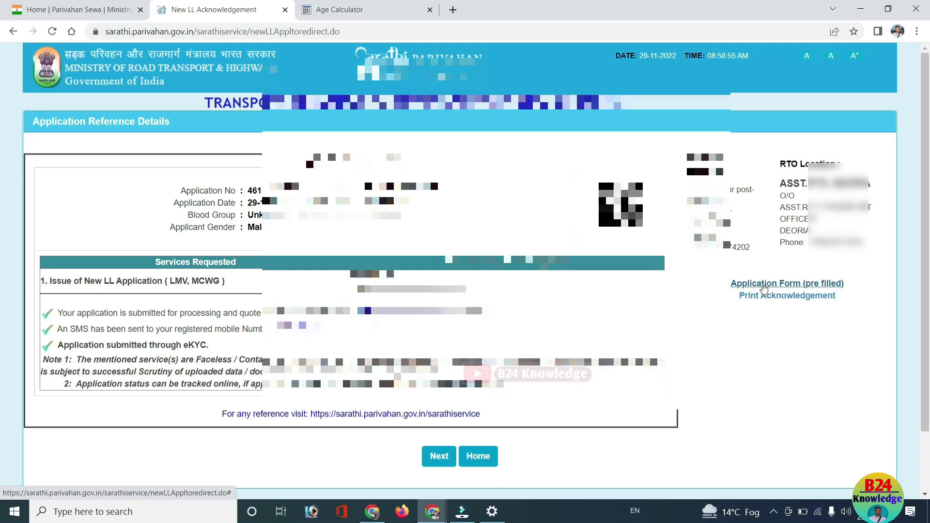
{"action": "left_click", "coordinate": [764, 286]}
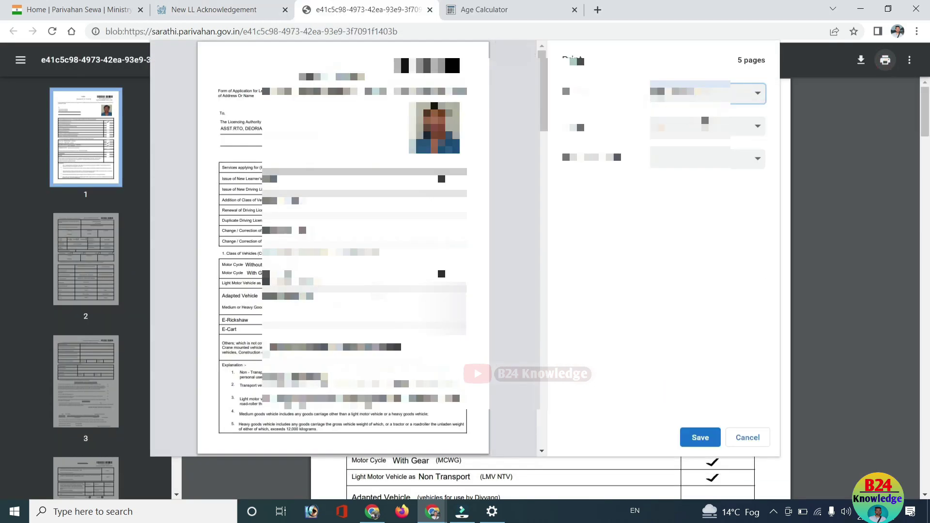
{"action": "left_click", "coordinate": [700, 437]}
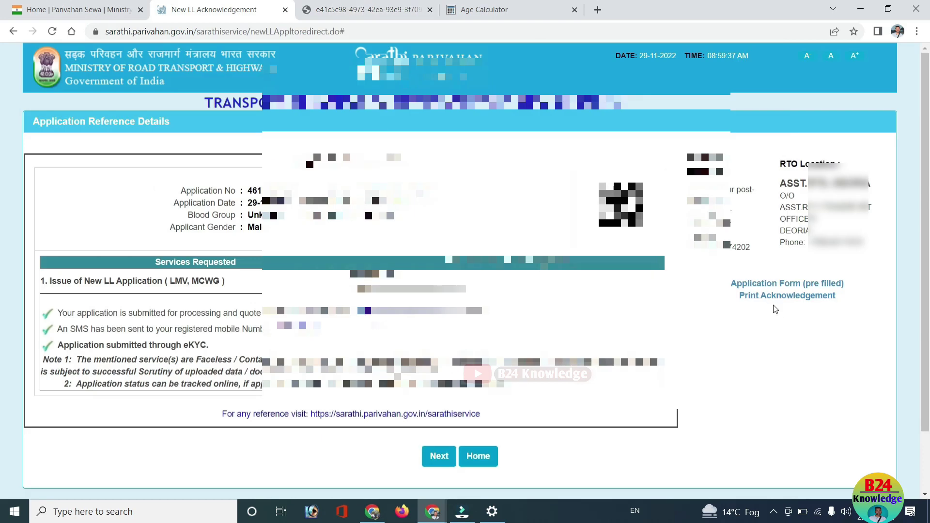
Step: Save the acknowledgement slip as a PDF and continue to the Application Status page
{"action": "left_click", "coordinate": [774, 296]}
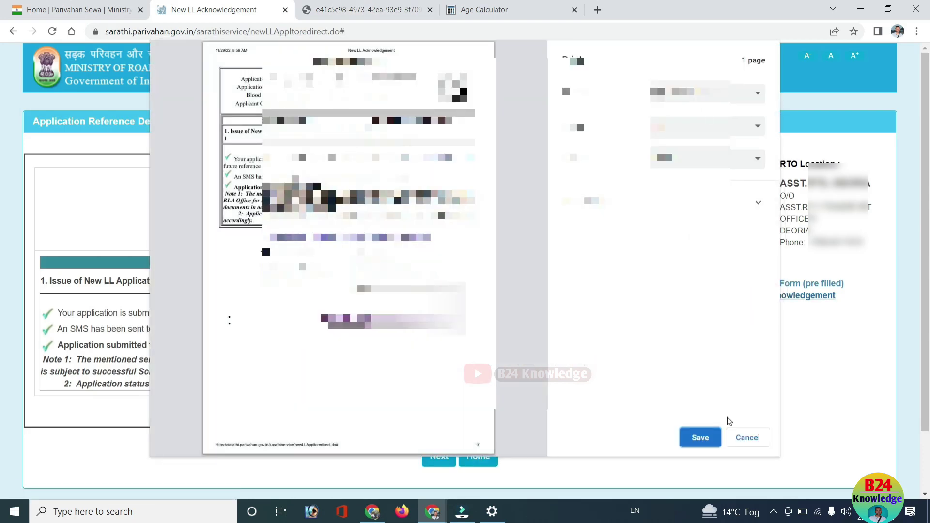
{"action": "left_click", "coordinate": [741, 438]}
{"action": "left_click", "coordinate": [437, 446]}
Step: Proceed to Upload Documents, submit the application lookup, and accept the true-and-correct declaration
{"action": "scroll", "coordinate": [434, 339], "scroll_direction": "down", "scroll_amount": 2}
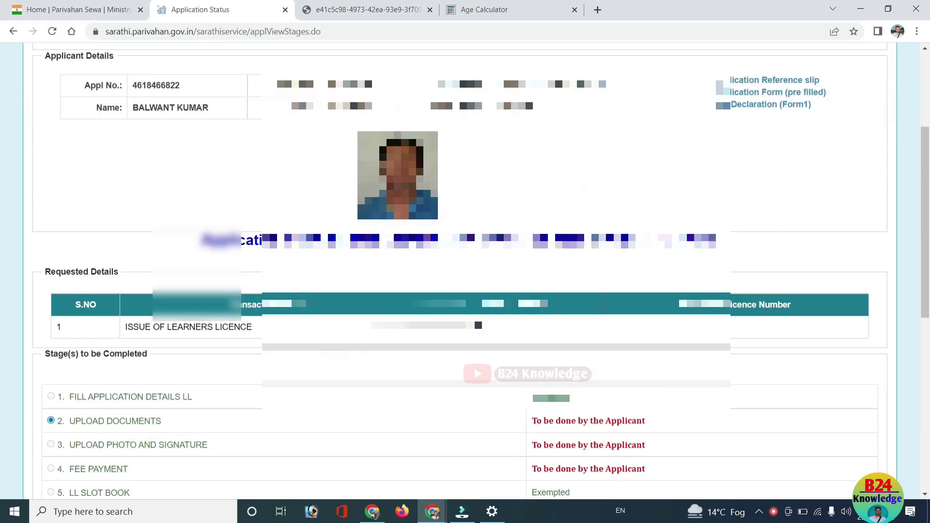
{"action": "scroll", "coordinate": [552, 310], "scroll_direction": "down", "scroll_amount": 5}
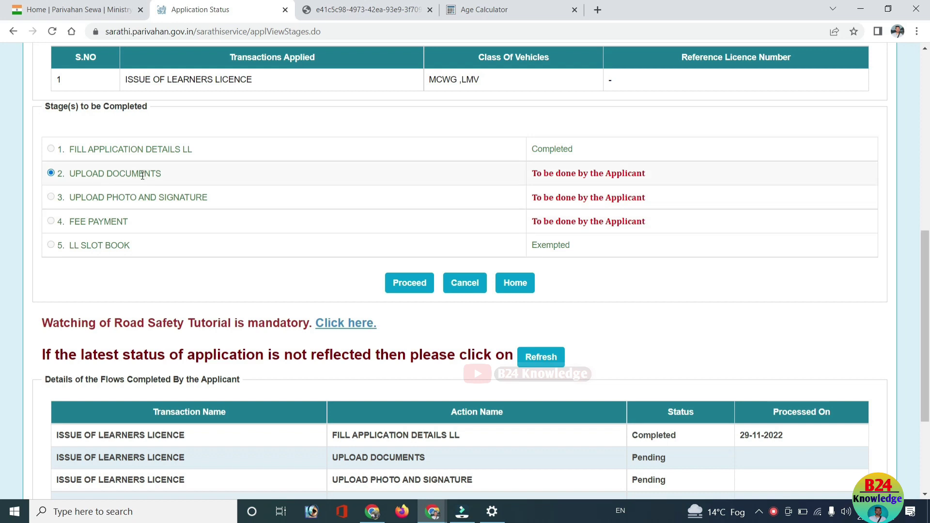
{"action": "left_click", "coordinate": [409, 291]}
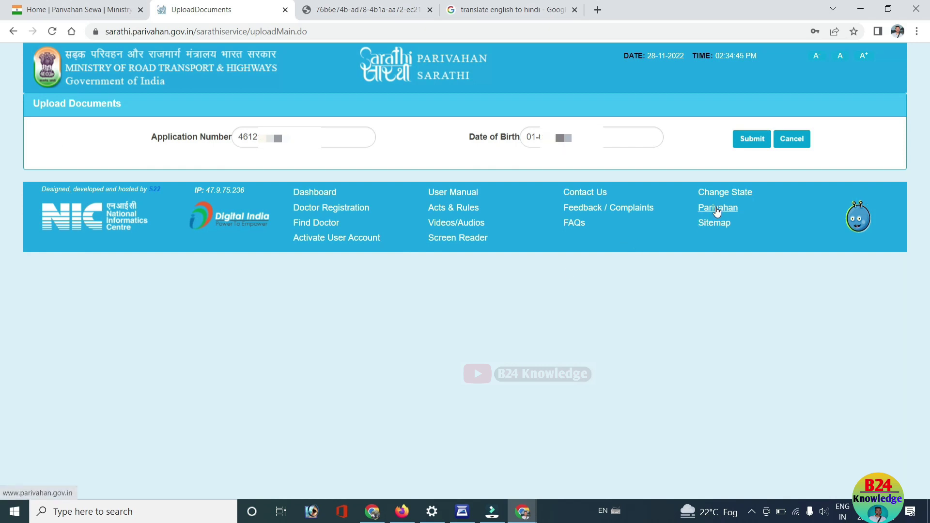
{"action": "left_click", "coordinate": [748, 142]}
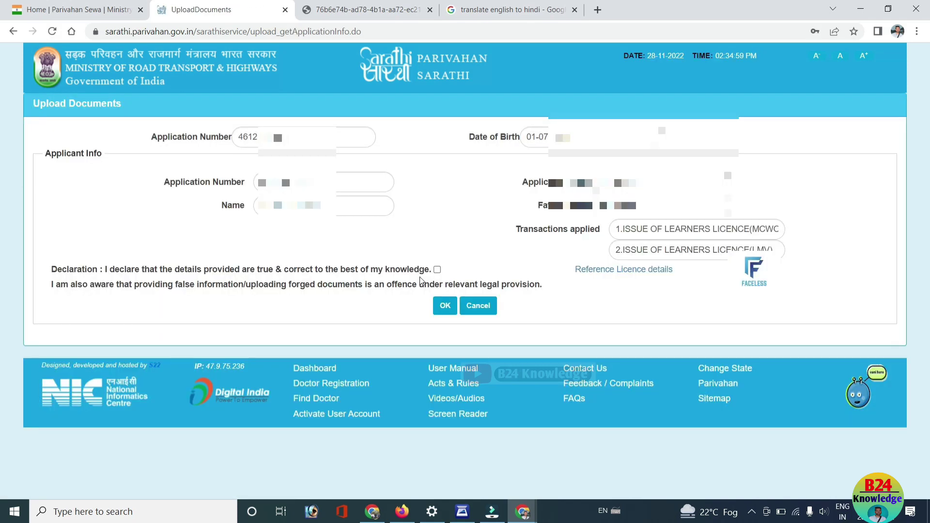
{"action": "left_click", "coordinate": [437, 269]}
{"action": "left_click", "coordinate": [444, 307]}
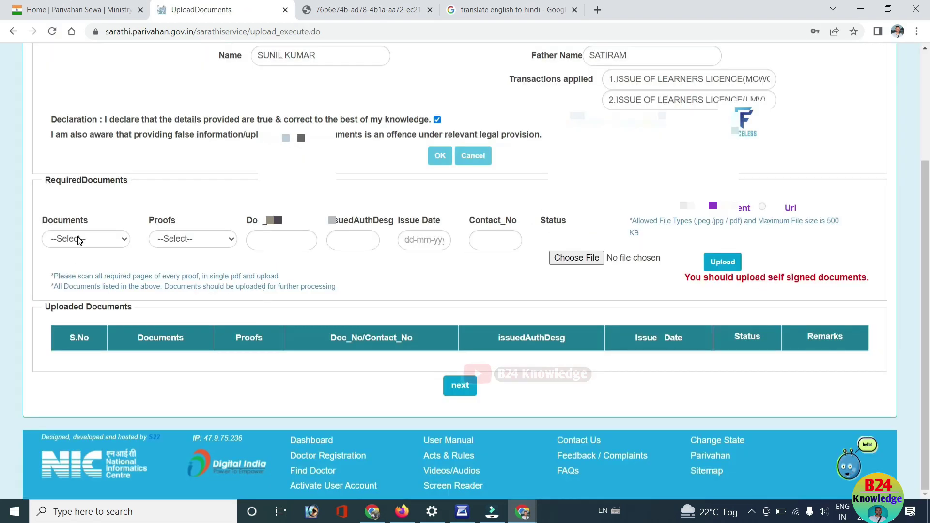
Step: Choose Age Proof as SSLC Certificate with issue date 08-06-2012
{"action": "left_click", "coordinate": [79, 240]}
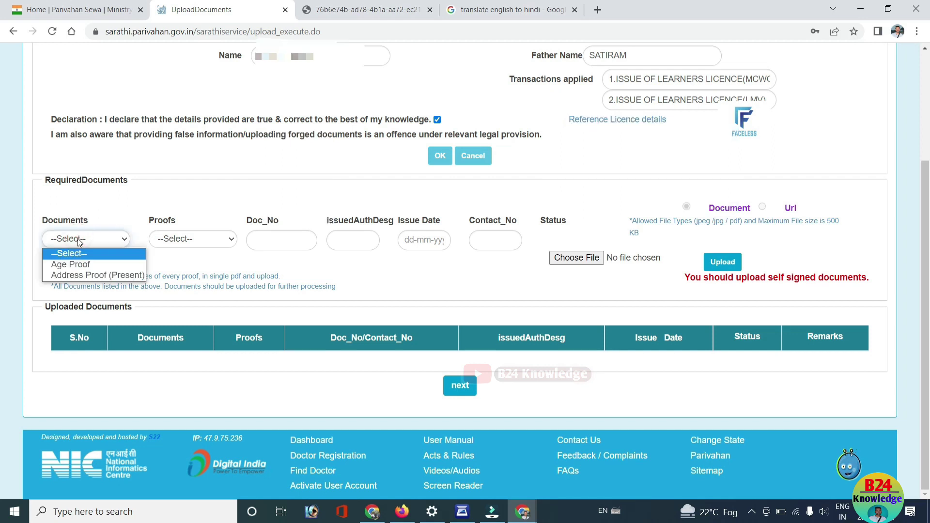
{"action": "left_click", "coordinate": [87, 266]}
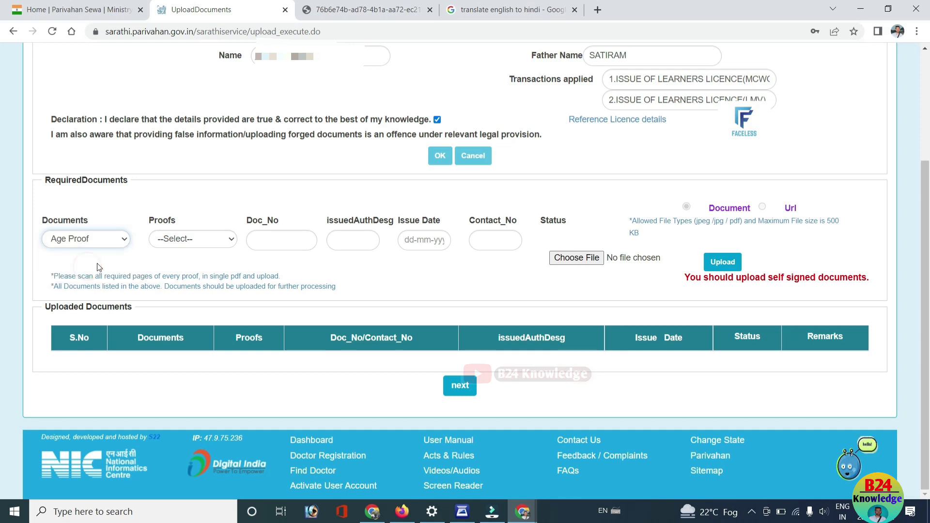
{"action": "left_click", "coordinate": [180, 241]}
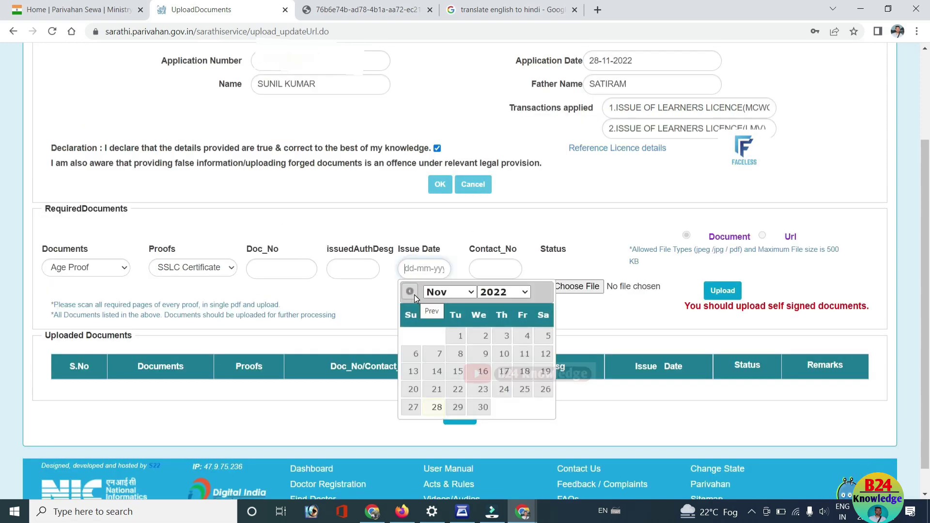
{"action": "left_click", "coordinate": [511, 292]}
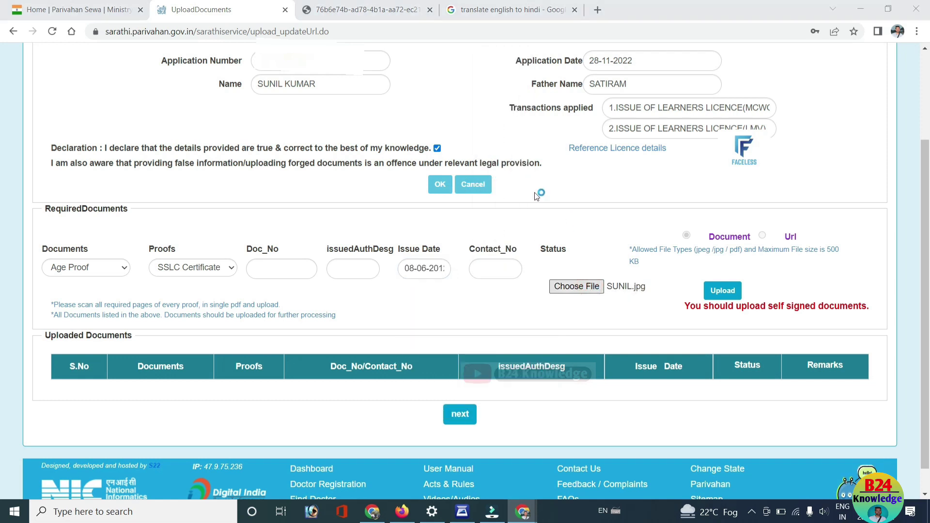
Step: Attach the SSLC certificate image and upload it so it is saved
{"action": "scroll", "coordinate": [481, 210], "scroll_direction": "down", "scroll_amount": 2}
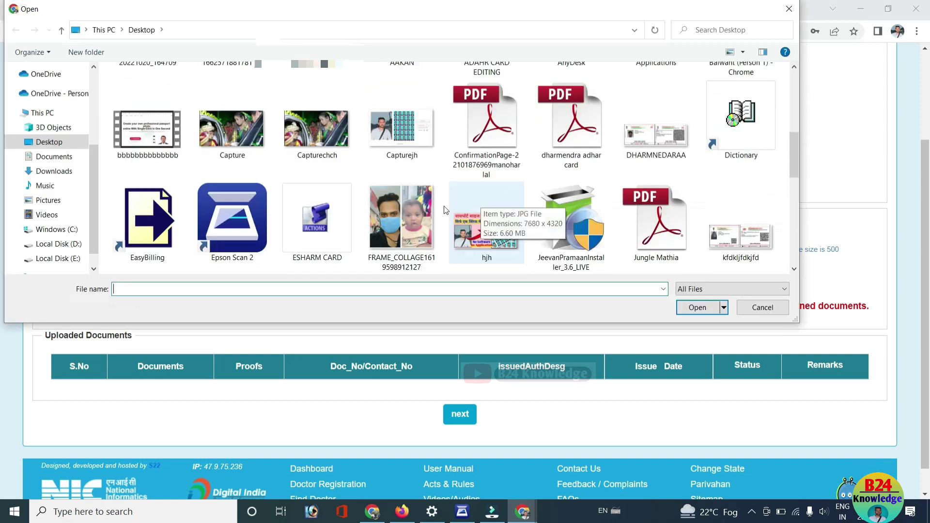
{"action": "scroll", "coordinate": [533, 208], "scroll_direction": "down", "scroll_amount": 5}
{"action": "left_click", "coordinate": [231, 206]}
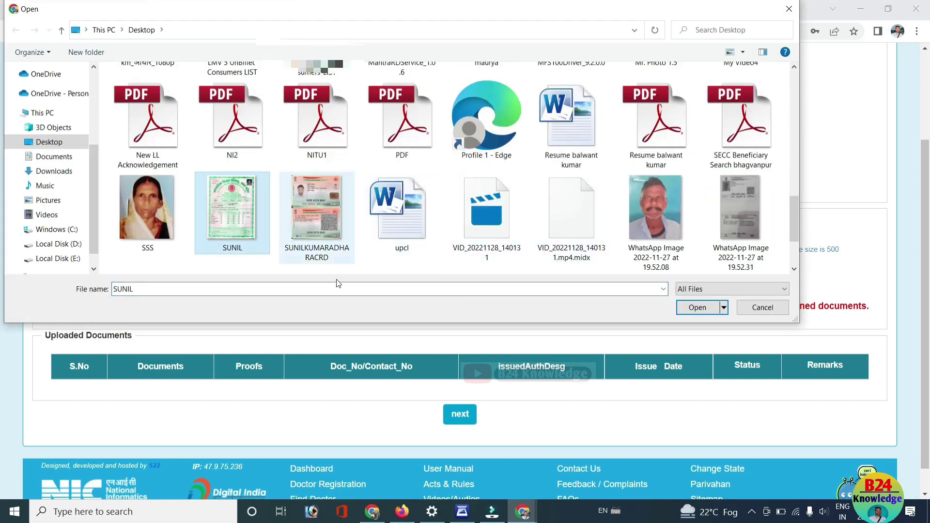
{"action": "left_click", "coordinate": [695, 309]}
{"action": "left_click", "coordinate": [716, 293]}
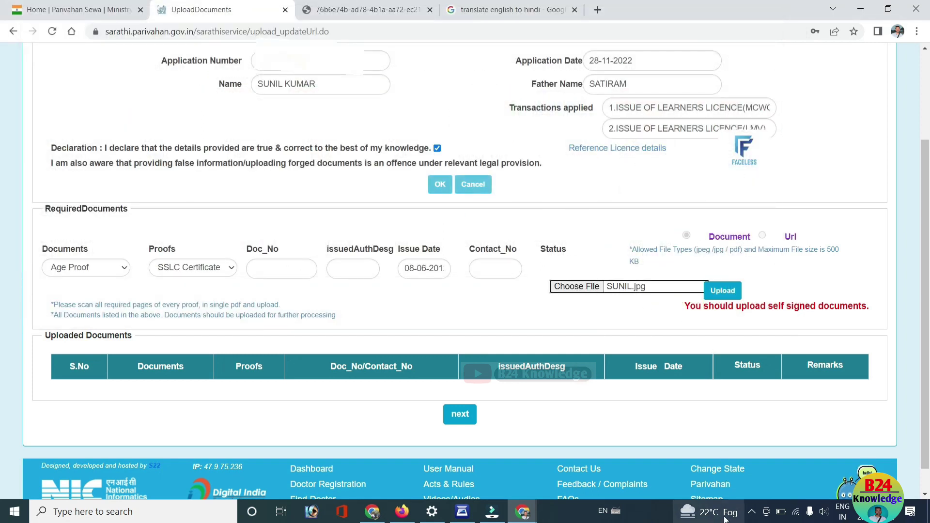
{"action": "left_click", "coordinate": [751, 511]}
{"action": "right_click", "coordinate": [764, 488]}
{"action": "left_click", "coordinate": [785, 500]}
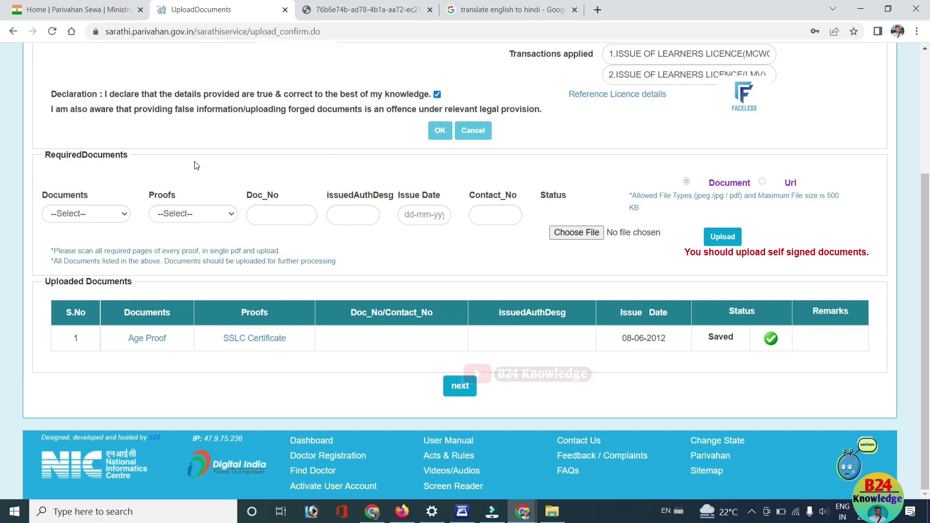
Step: Choose Address Proof (Present) as Aadhar Card With DOB, issued 25-08-2014
{"action": "left_click", "coordinate": [84, 214]}
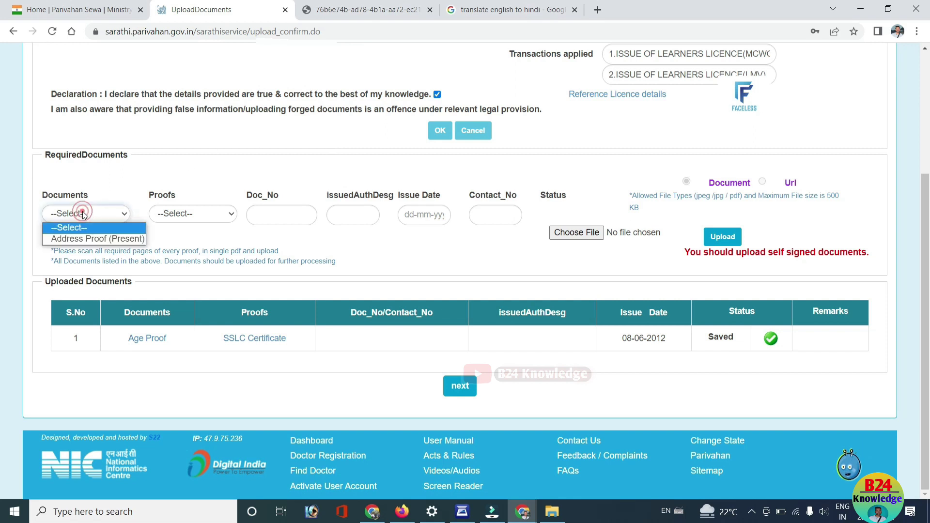
{"action": "left_click", "coordinate": [66, 240]}
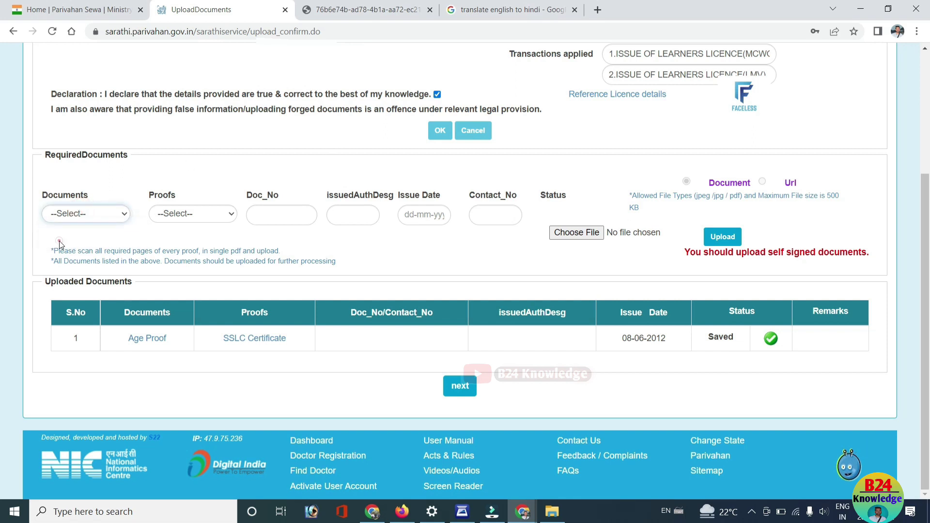
{"action": "left_click", "coordinate": [188, 214]}
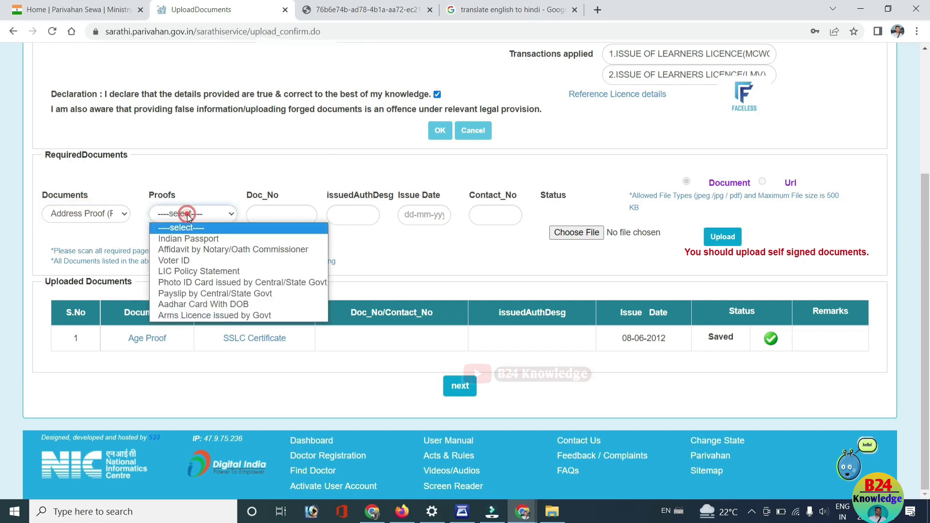
{"action": "left_click", "coordinate": [196, 305]}
{"action": "left_click", "coordinate": [423, 268]}
{"action": "left_click", "coordinate": [504, 288]}
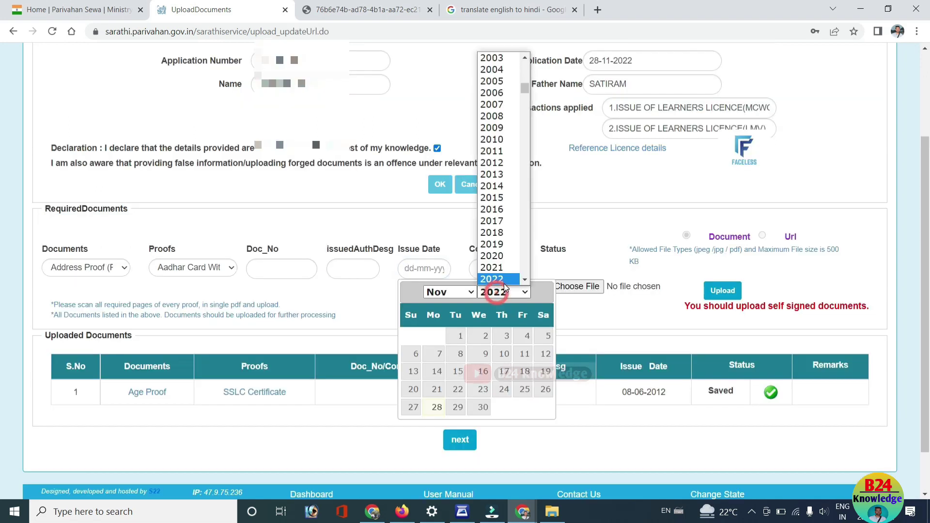
{"action": "type", "text": "2014"}
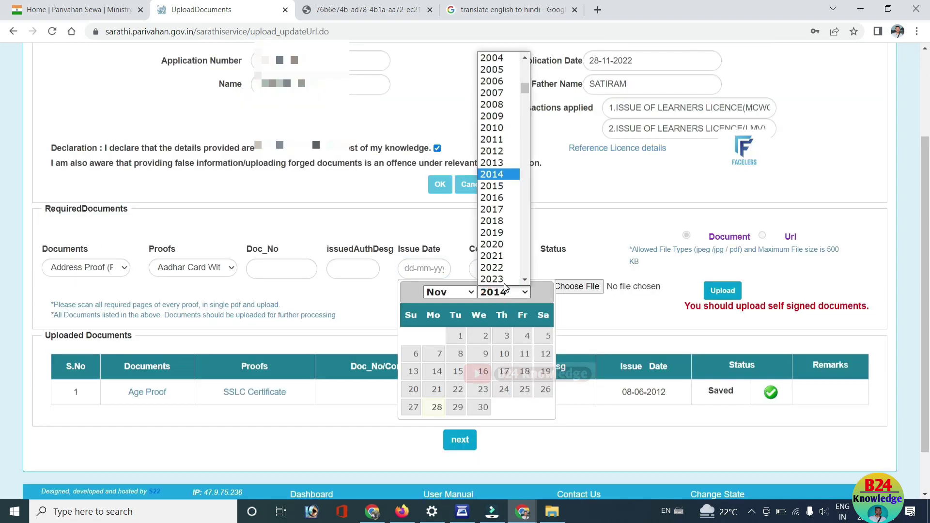
{"action": "key", "text": "Return"}
{"action": "left_click", "coordinate": [451, 292]}
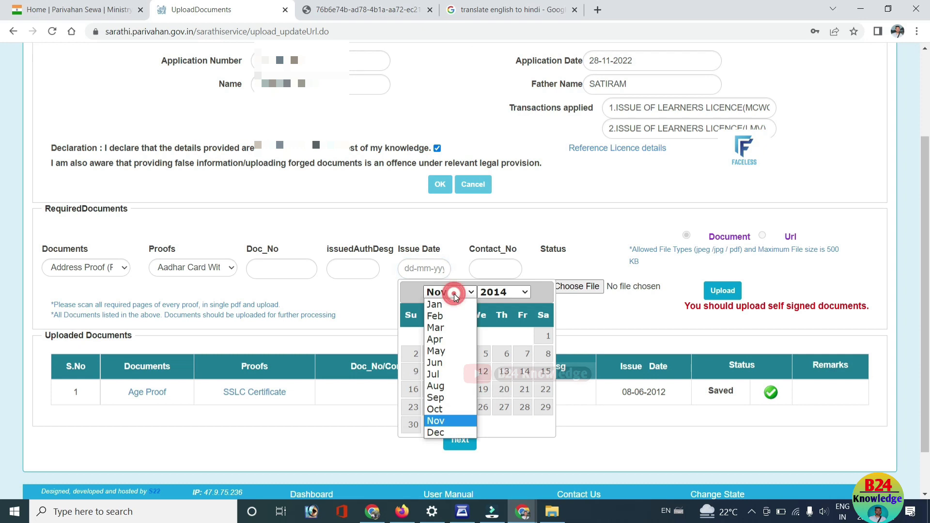
{"action": "left_click", "coordinate": [451, 370]}
{"action": "left_click", "coordinate": [571, 287]}
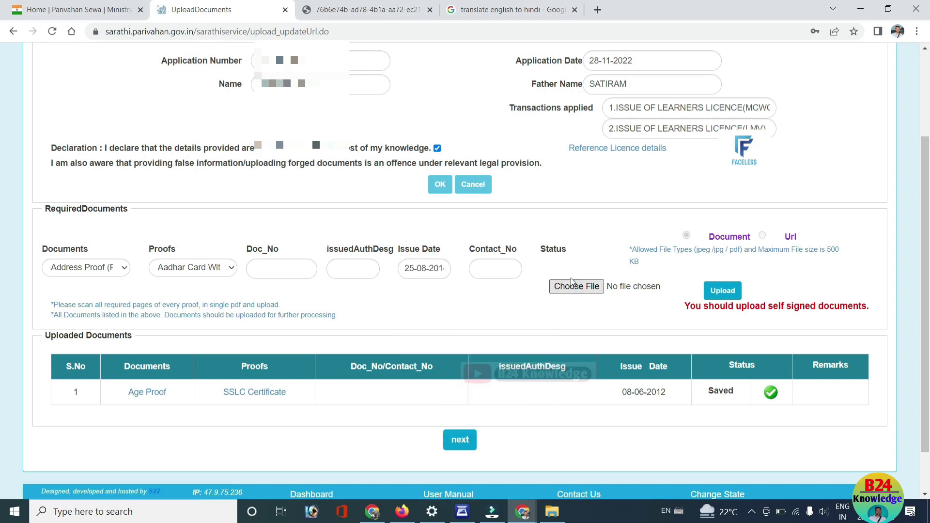
Step: Attach and upload the Aadhaar scan, confirm it, and continue to Application Status
{"action": "left_click", "coordinate": [232, 215]}
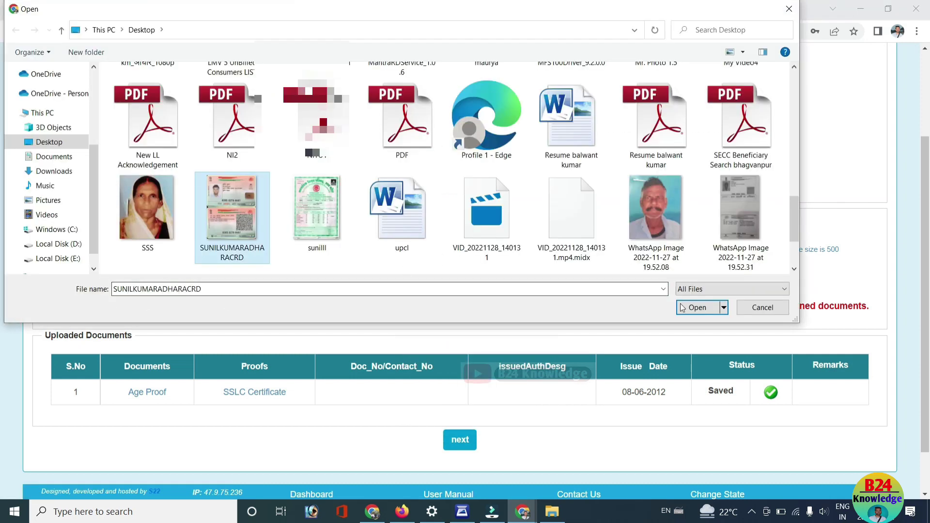
{"action": "left_click", "coordinate": [694, 308]}
{"action": "left_click", "coordinate": [721, 290]}
{"action": "left_click", "coordinate": [527, 118]}
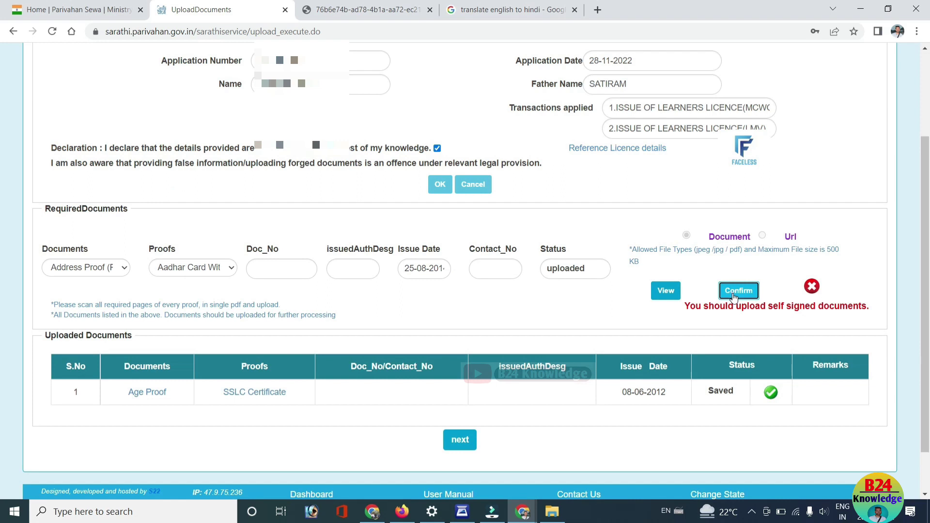
{"action": "left_click", "coordinate": [719, 292]}
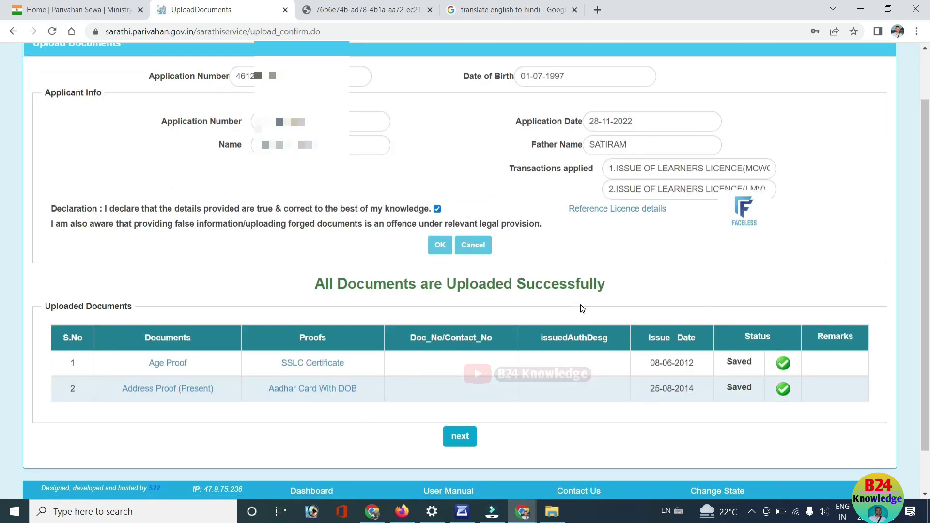
{"action": "scroll", "coordinate": [582, 308], "scroll_direction": "down", "scroll_amount": 1}
{"action": "left_click", "coordinate": [459, 386]}
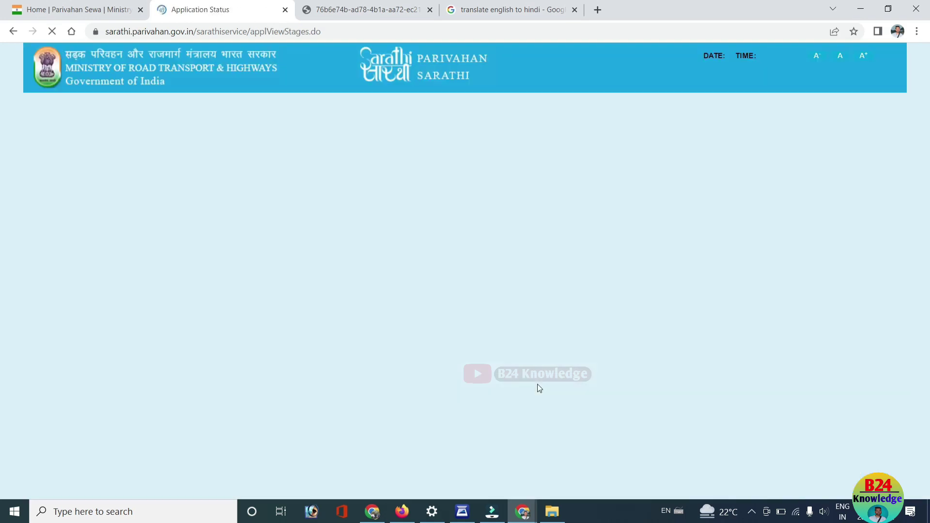
Step: Go to Upload Photo And Signature and upload the signature image
{"action": "scroll", "coordinate": [649, 339], "scroll_direction": "down", "scroll_amount": 3}
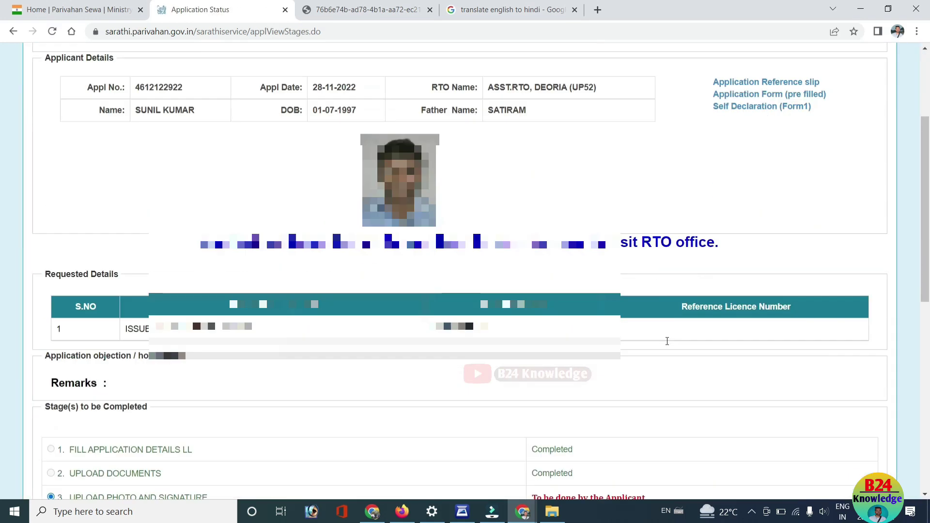
{"action": "scroll", "coordinate": [667, 341], "scroll_direction": "down", "scroll_amount": 4}
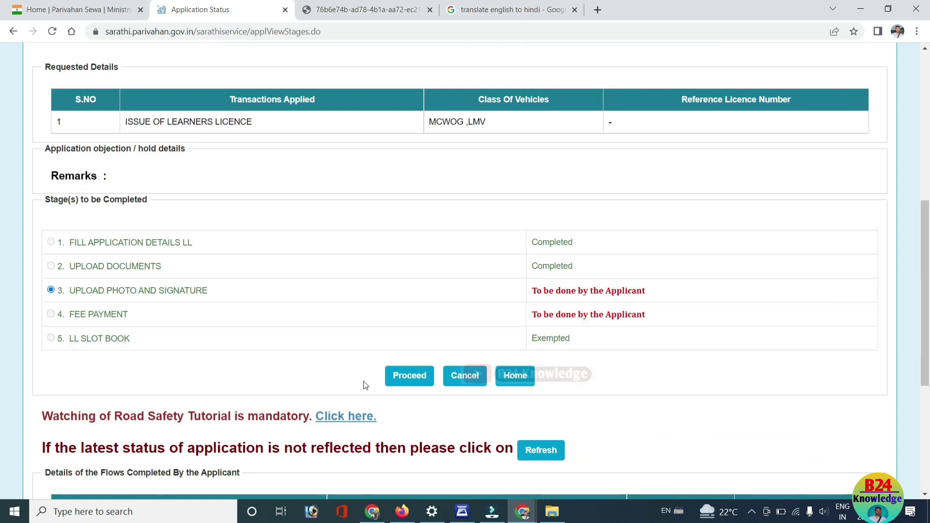
{"action": "left_click", "coordinate": [400, 381]}
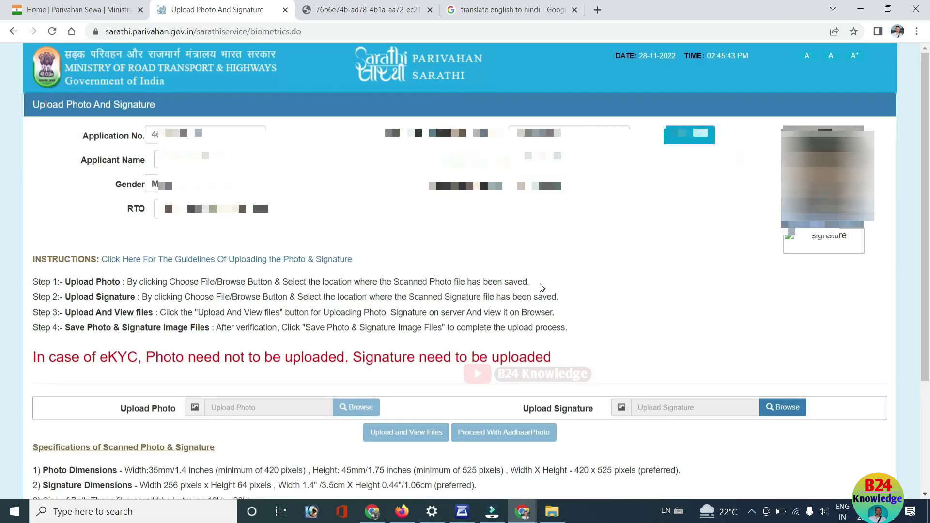
{"action": "scroll", "coordinate": [778, 286], "scroll_direction": "down", "scroll_amount": 3}
{"action": "left_click", "coordinate": [782, 285]}
{"action": "left_click", "coordinate": [312, 232]}
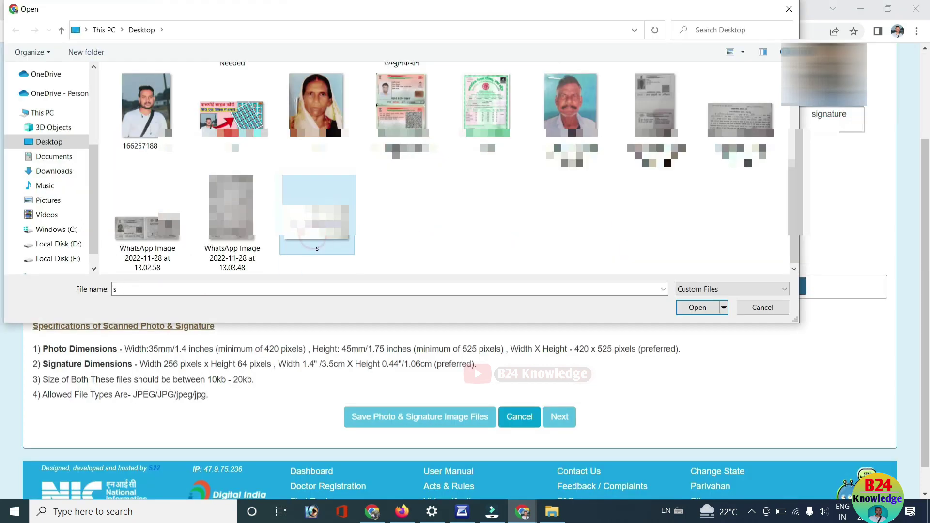
{"action": "left_click", "coordinate": [697, 308]}
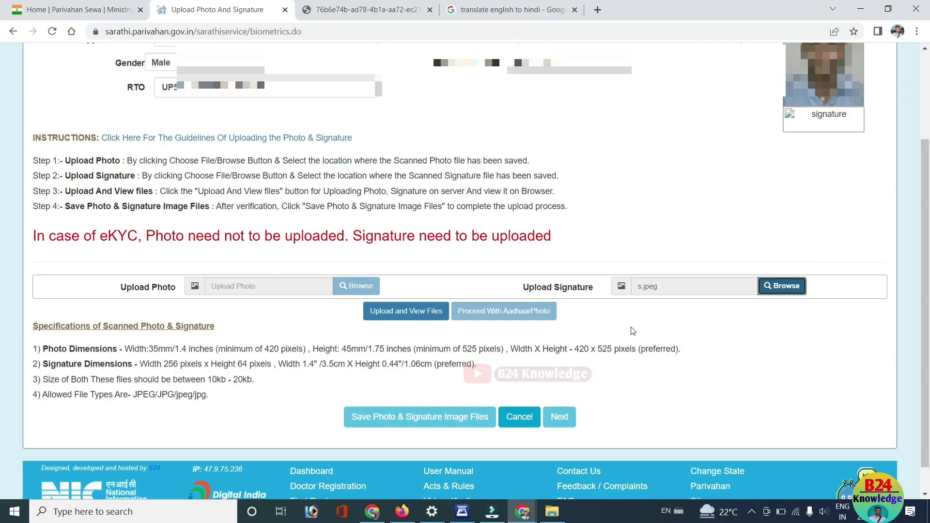
{"action": "left_click", "coordinate": [389, 314]}
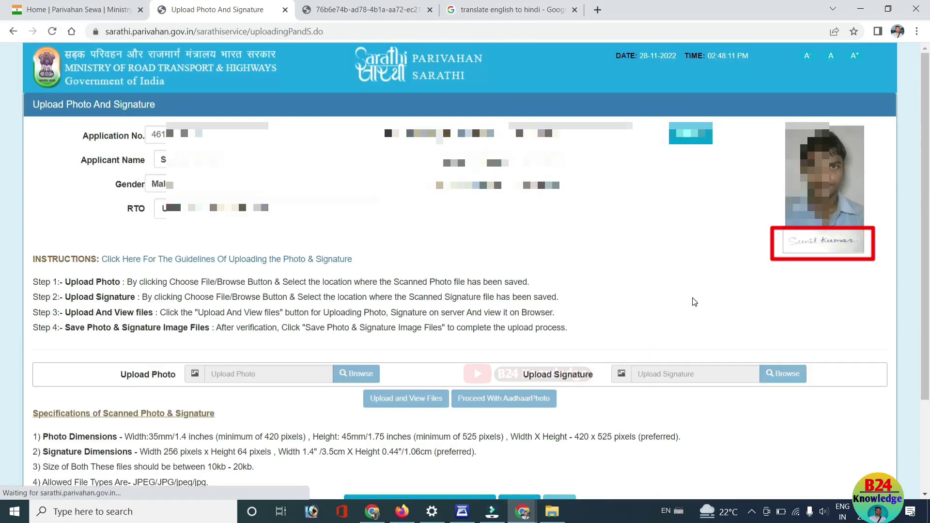
Step: Save the photo and signature files, accept 'Updated SucessFully.', and continue
{"action": "scroll", "coordinate": [634, 361], "scroll_direction": "down", "scroll_amount": 3}
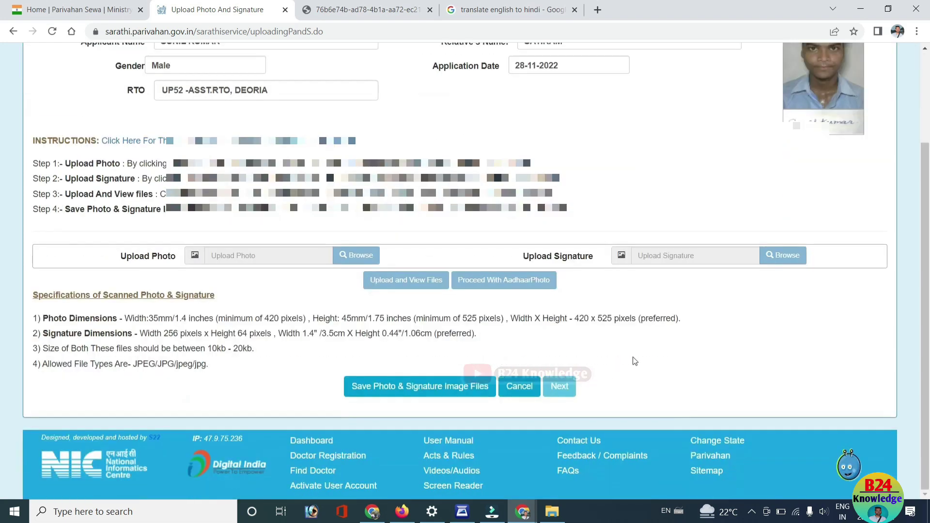
{"action": "left_click", "coordinate": [448, 391]}
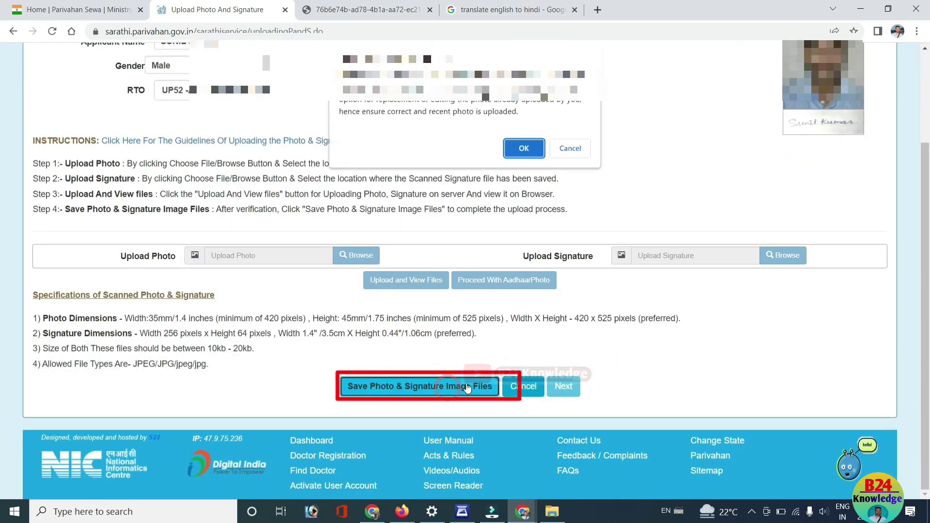
{"action": "left_click", "coordinate": [524, 148]}
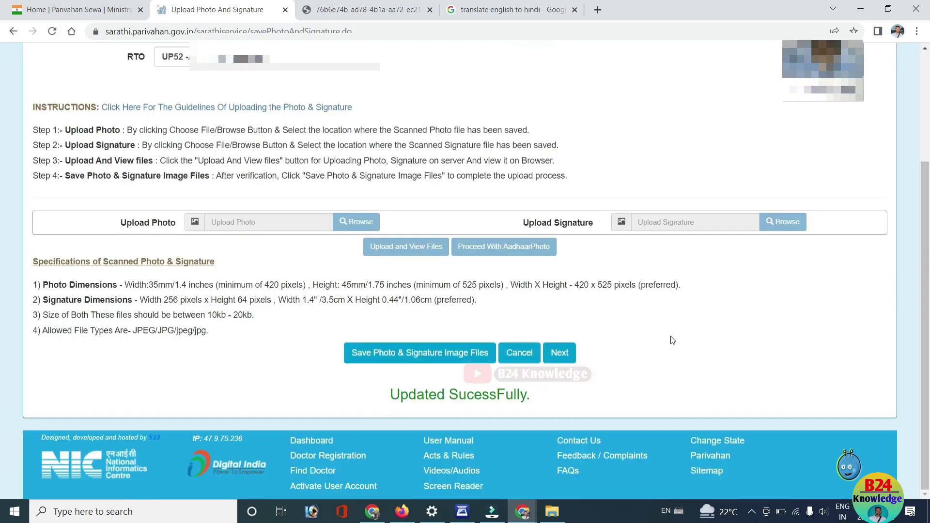
{"action": "scroll", "coordinate": [671, 330], "scroll_direction": "up", "scroll_amount": 2}
{"action": "scroll", "coordinate": [671, 318], "scroll_direction": "down", "scroll_amount": 2}
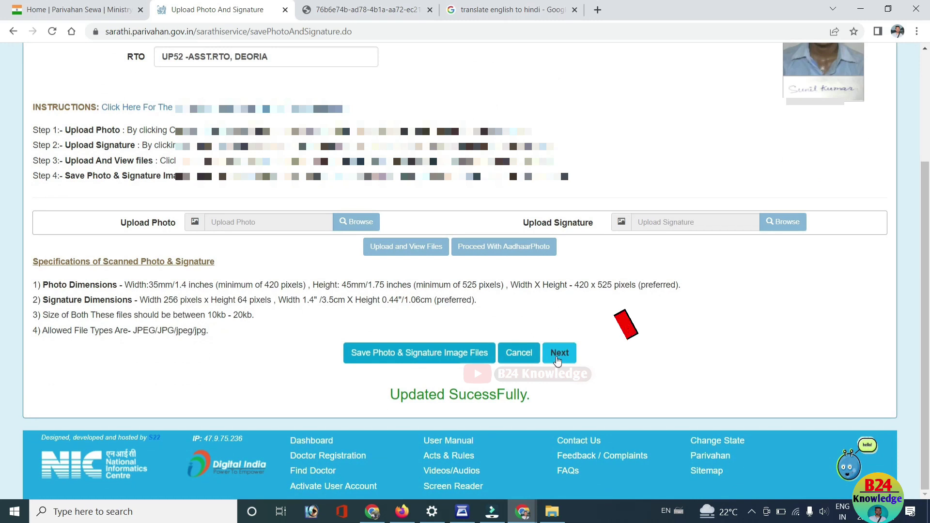
{"action": "left_click", "coordinate": [558, 360]}
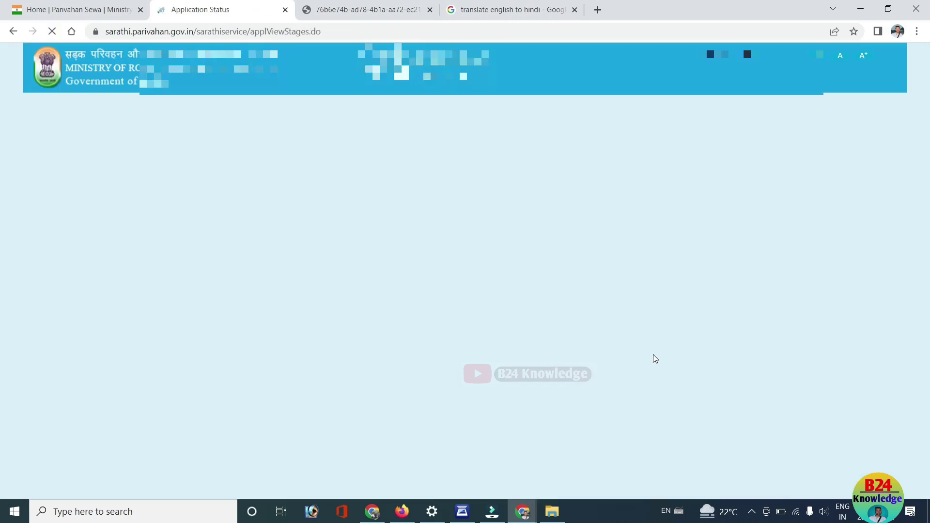
Step: Proceed to fee payment and select STATE BANK OF INDIA as the bank
{"action": "scroll", "coordinate": [585, 326], "scroll_direction": "down", "scroll_amount": 1}
{"action": "scroll", "coordinate": [585, 322], "scroll_direction": "down", "scroll_amount": 2}
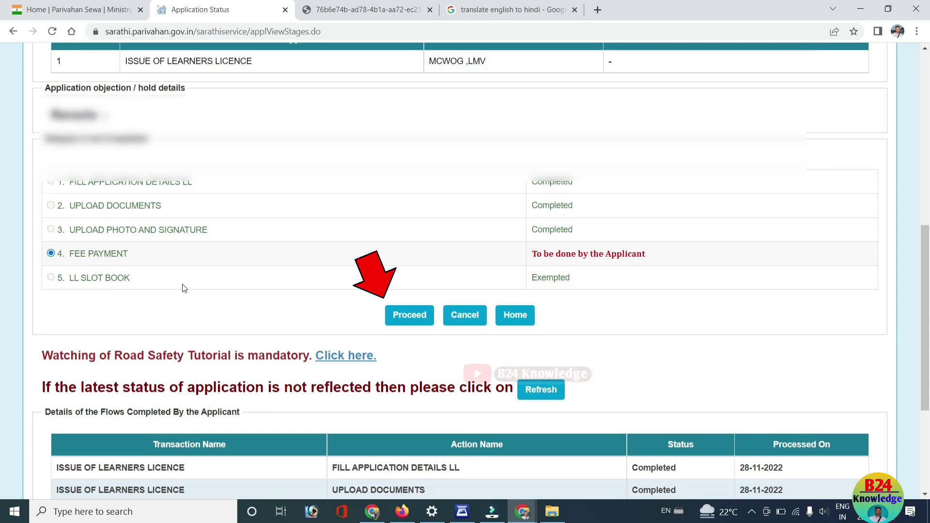
{"action": "left_click", "coordinate": [409, 316]}
{"action": "scroll", "coordinate": [543, 244], "scroll_direction": "down", "scroll_amount": 2}
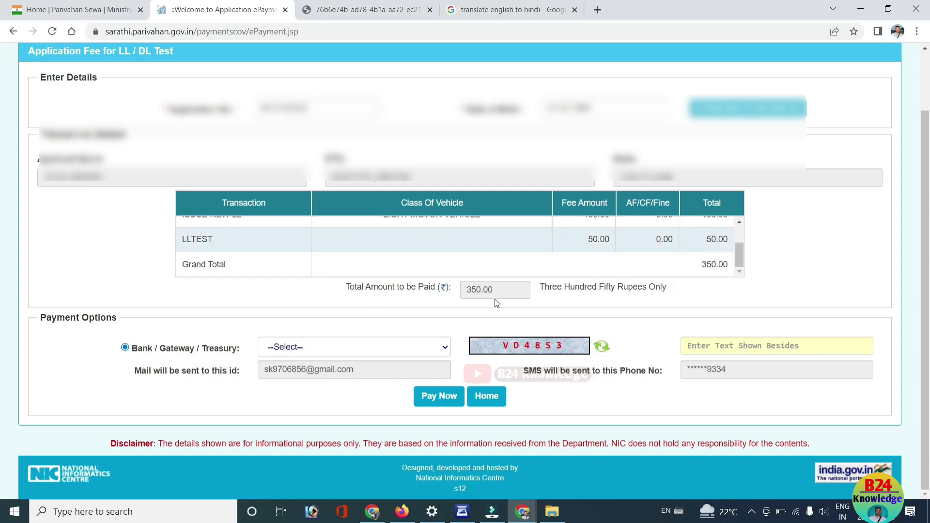
{"action": "left_click", "coordinate": [308, 347]}
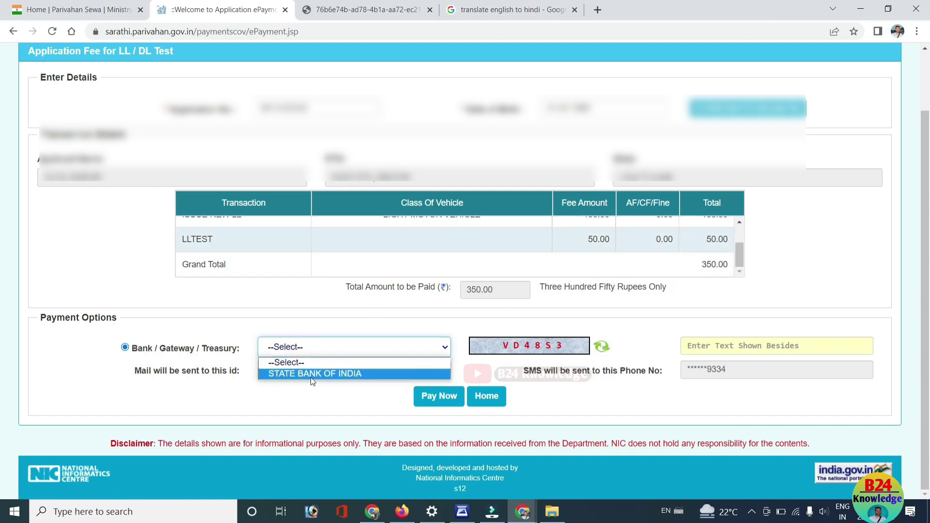
{"action": "left_click", "coordinate": [311, 375]}
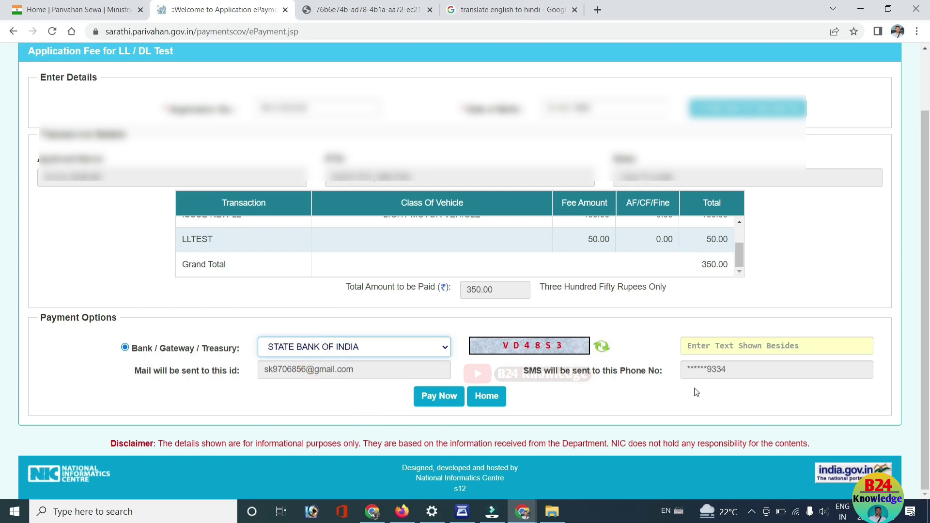
Step: Enter the captcha, pay the ₹350 fee, accept the terms and proceed to SBI
{"action": "type", "text": "VD48S3"}
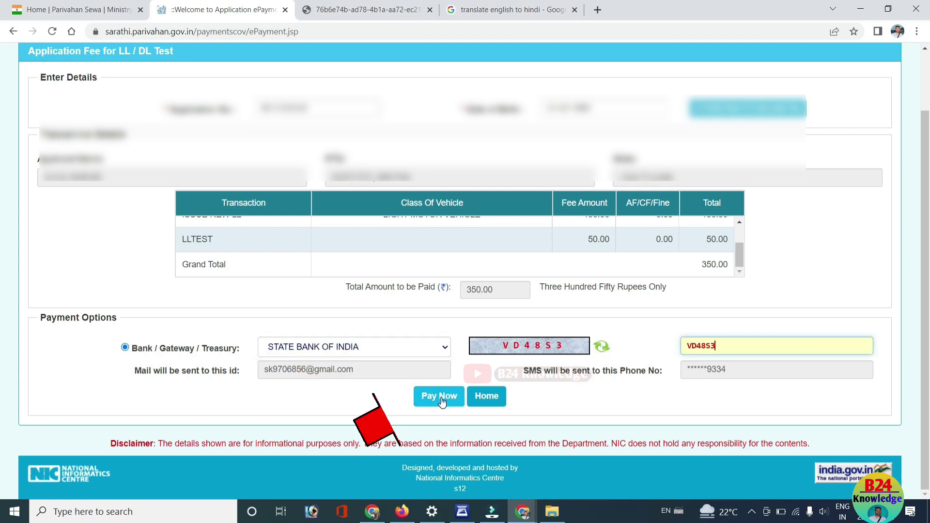
{"action": "left_click", "coordinate": [441, 398]}
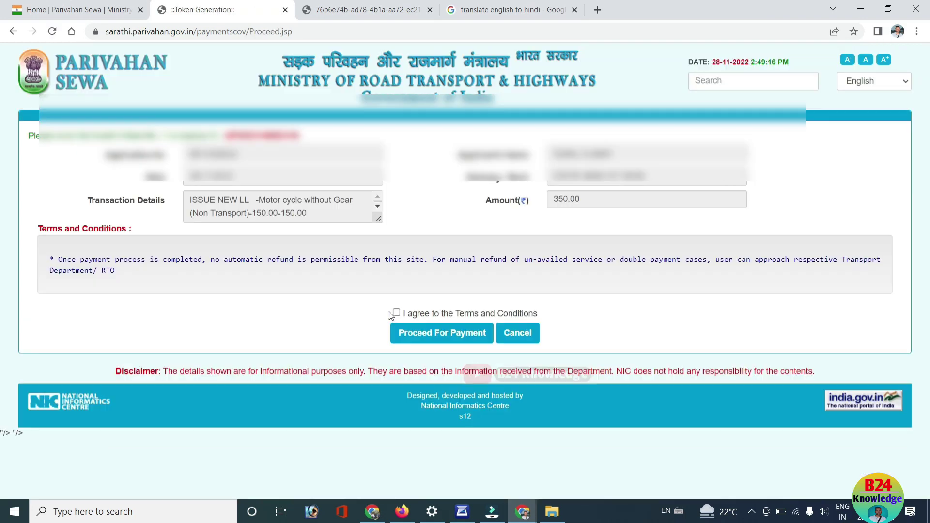
{"action": "left_click", "coordinate": [396, 313]}
{"action": "left_click", "coordinate": [426, 333]}
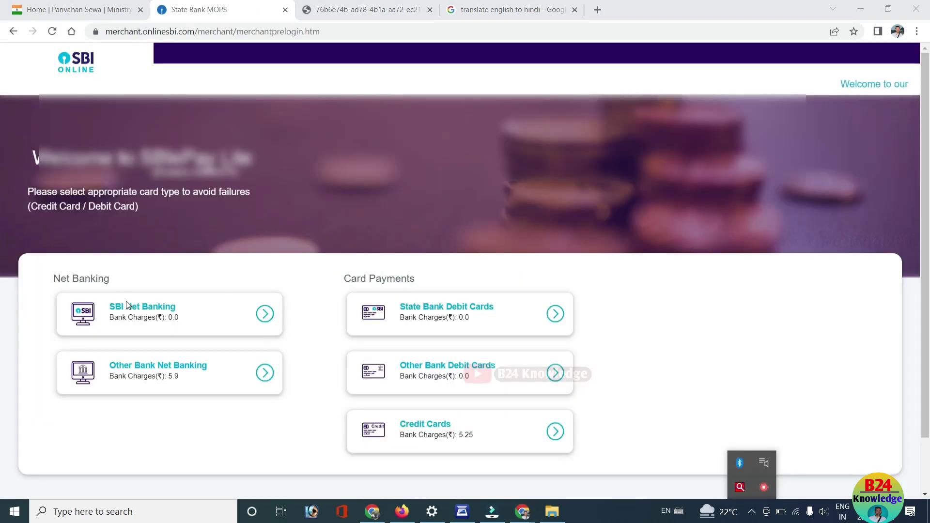
Step: Choose SBI Net Banking and begin entering the net banking user ID
{"action": "left_click", "coordinate": [265, 313]}
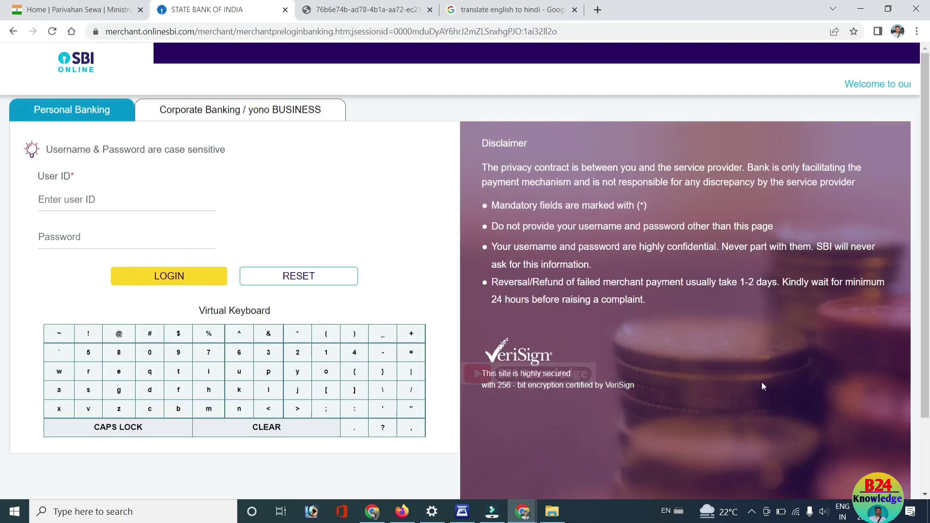
{"action": "left_click", "coordinate": [67, 199]}
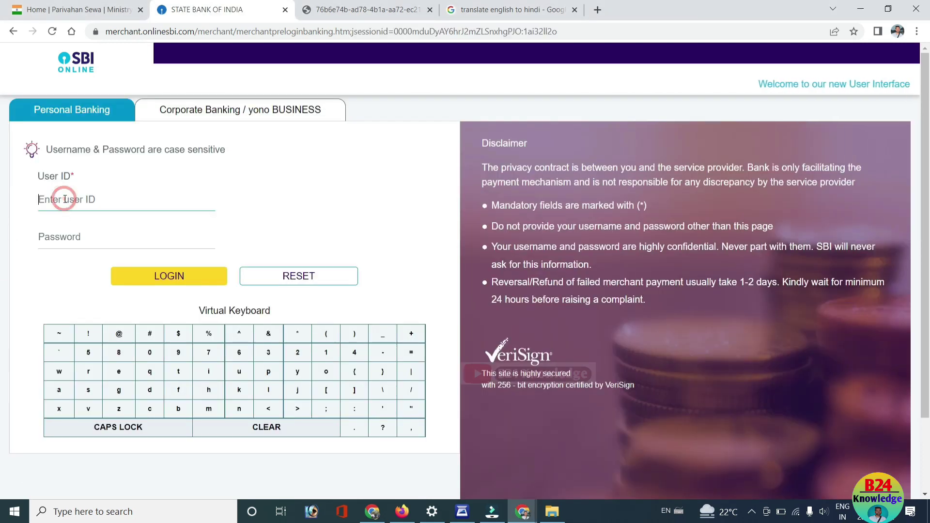
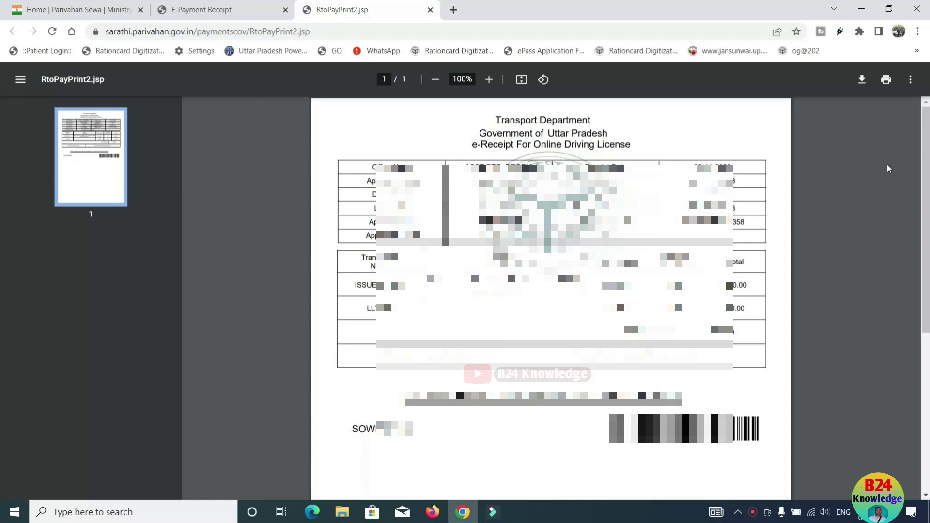
Step: Save the fee e-receipt using the Save as PDF print destination
{"action": "left_click", "coordinate": [887, 82]}
{"action": "left_click", "coordinate": [707, 93]}
{"action": "left_click", "coordinate": [690, 119]}
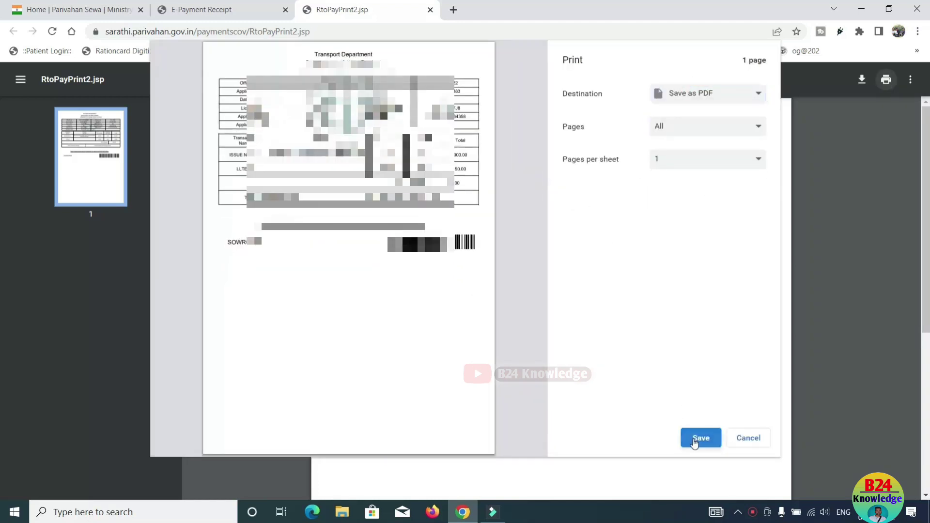
{"action": "left_click", "coordinate": [698, 438]}
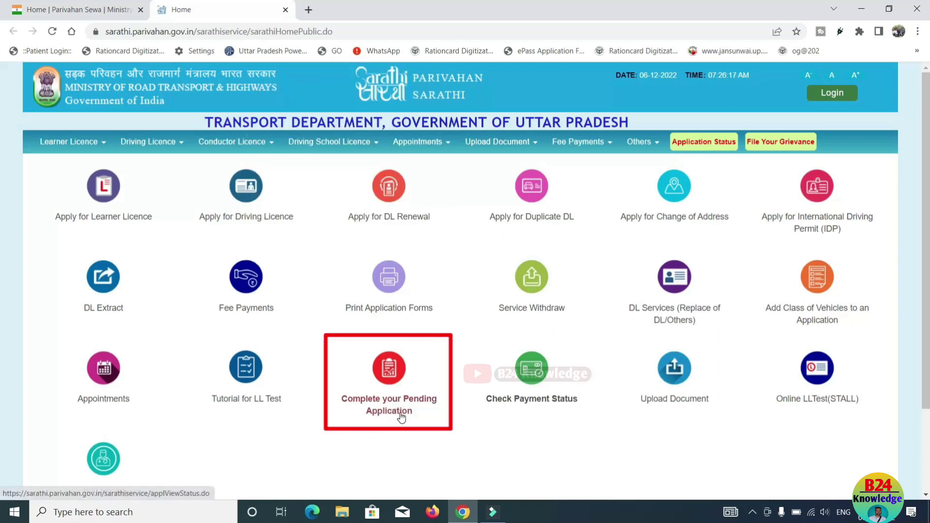
Step: Look up the pending application with date of birth and captcha, then open the Road Safety Tutorial
{"action": "left_click", "coordinate": [390, 399]}
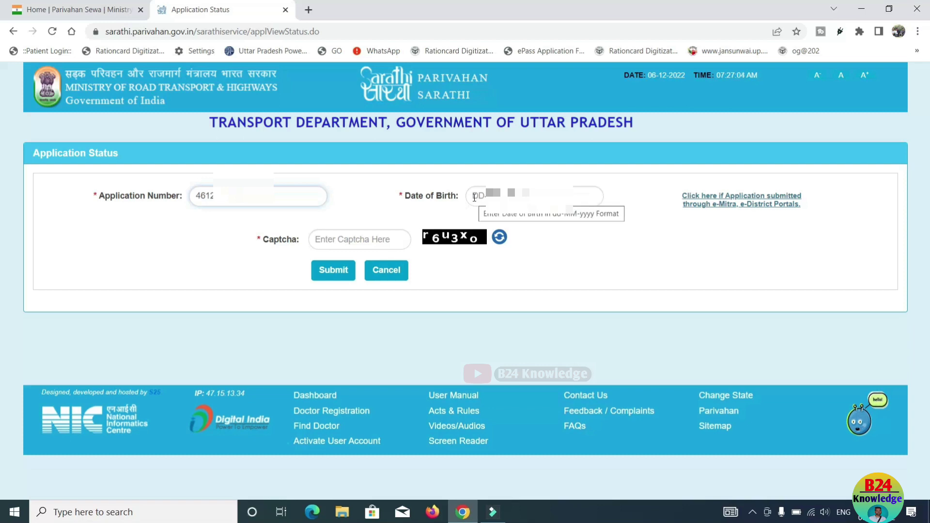
{"action": "left_click", "coordinate": [474, 197]}
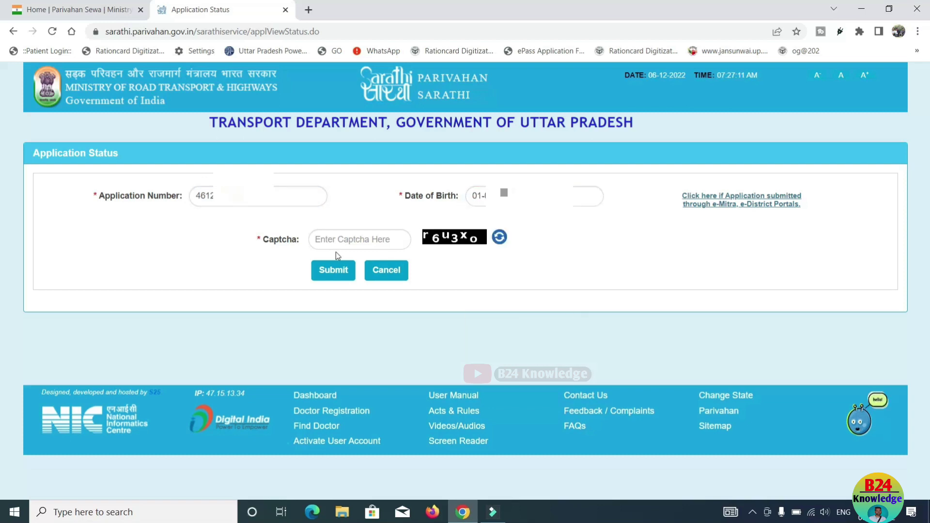
{"action": "left_click", "coordinate": [340, 237]}
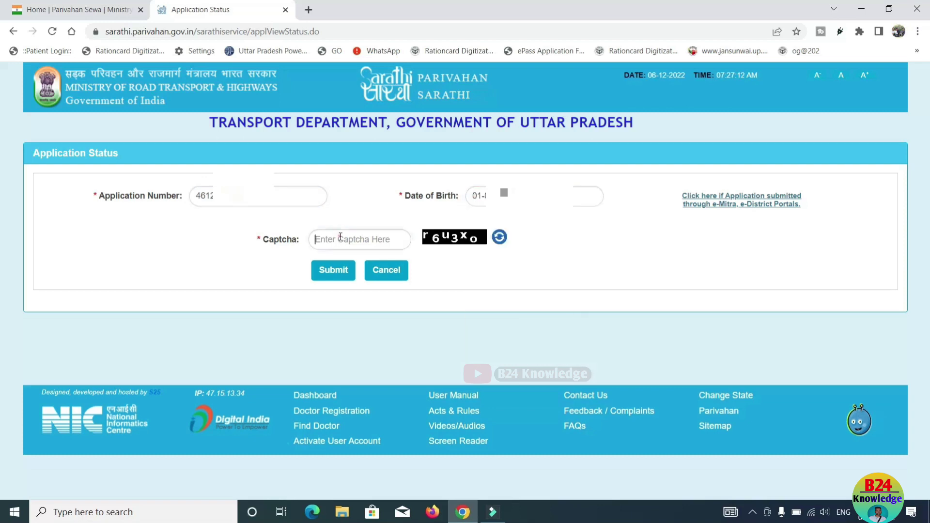
{"action": "type", "text": "r6u3xo"}
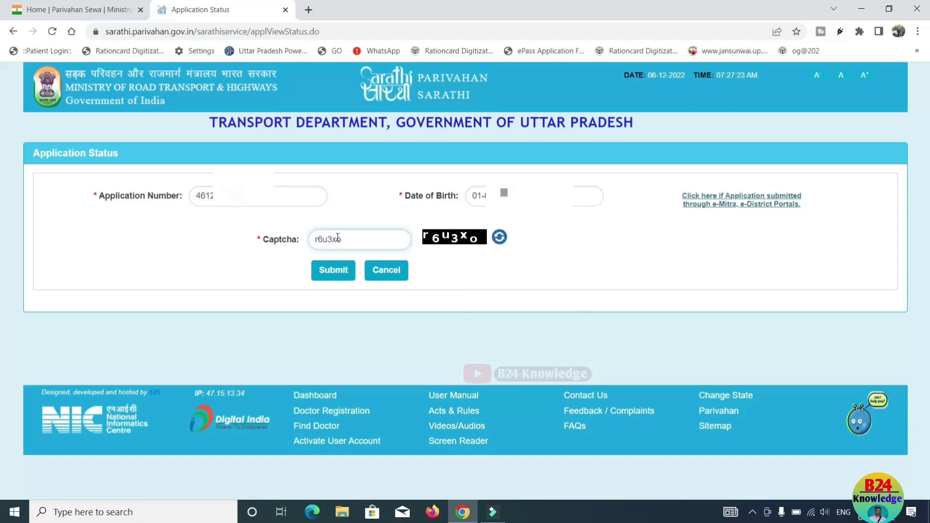
{"action": "left_click", "coordinate": [330, 272]}
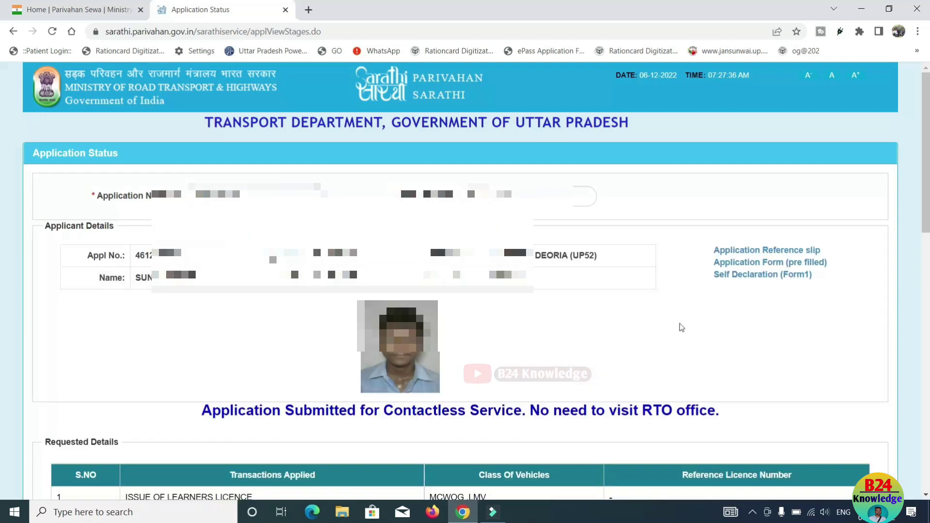
{"action": "scroll", "coordinate": [681, 327], "scroll_direction": "down", "scroll_amount": 8}
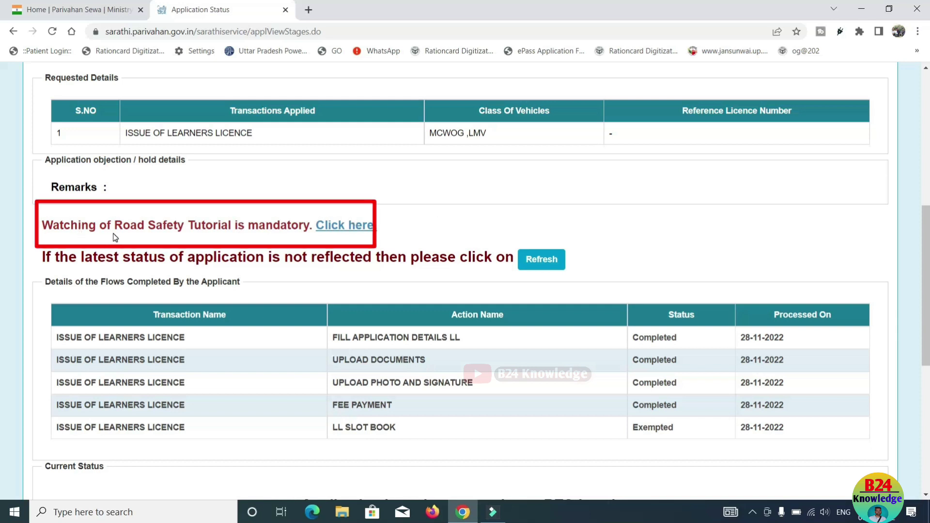
{"action": "left_click", "coordinate": [347, 225]}
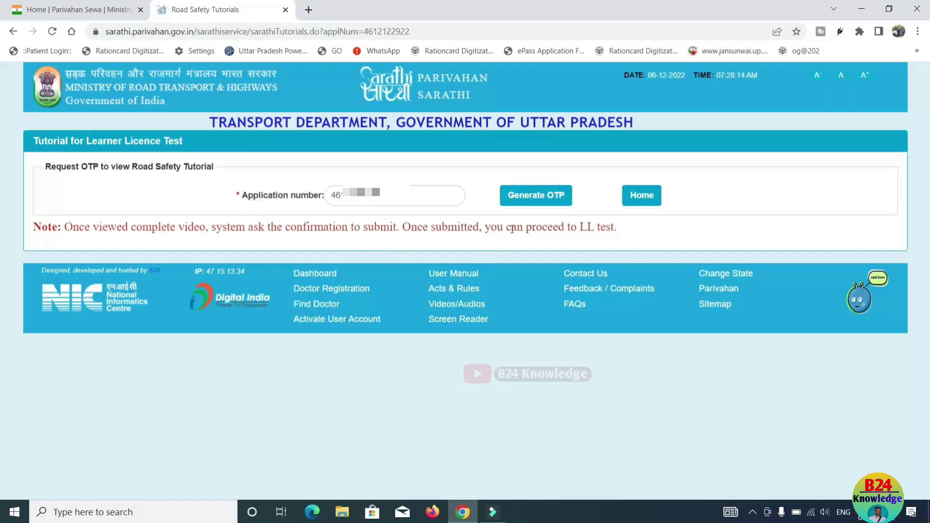
Step: Generate an OTP to the registered mobile and submit it with HINDI as the language
{"action": "left_click", "coordinate": [535, 196]}
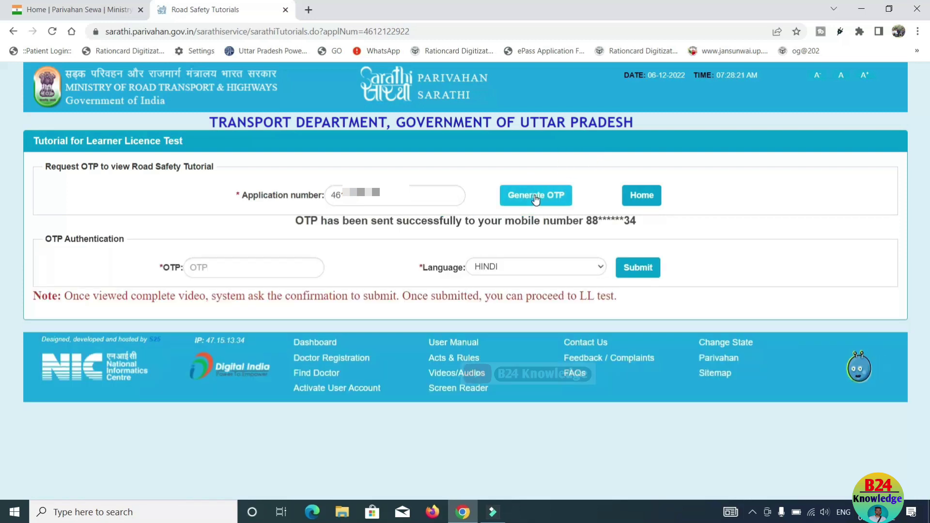
{"action": "left_click", "coordinate": [227, 270]}
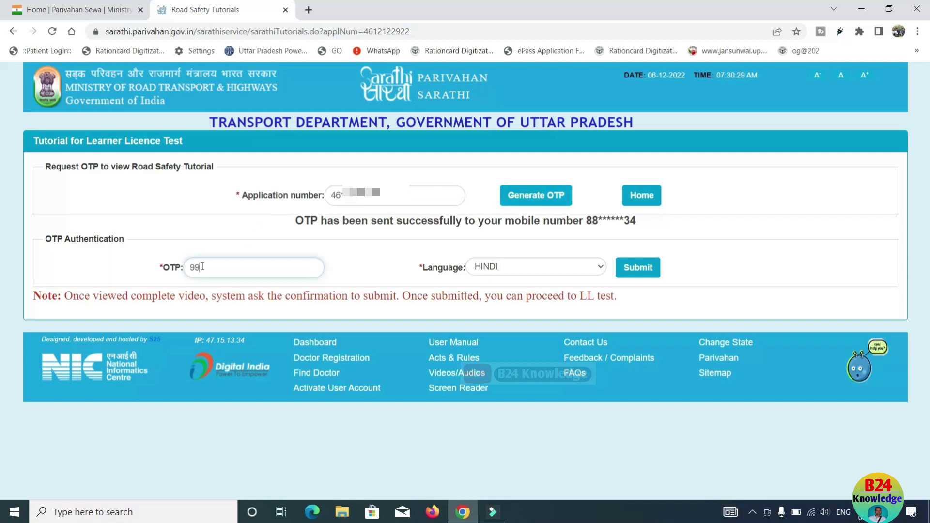
{"action": "left_click", "coordinate": [638, 267]}
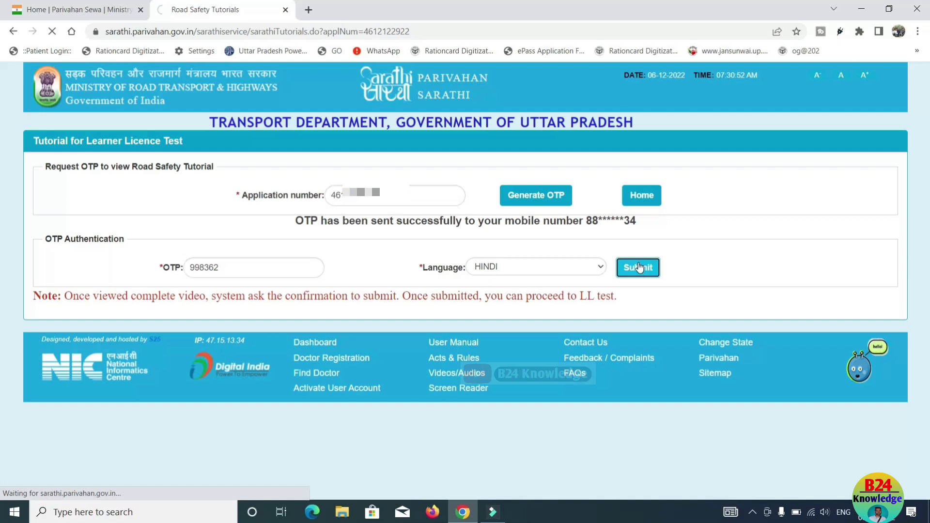